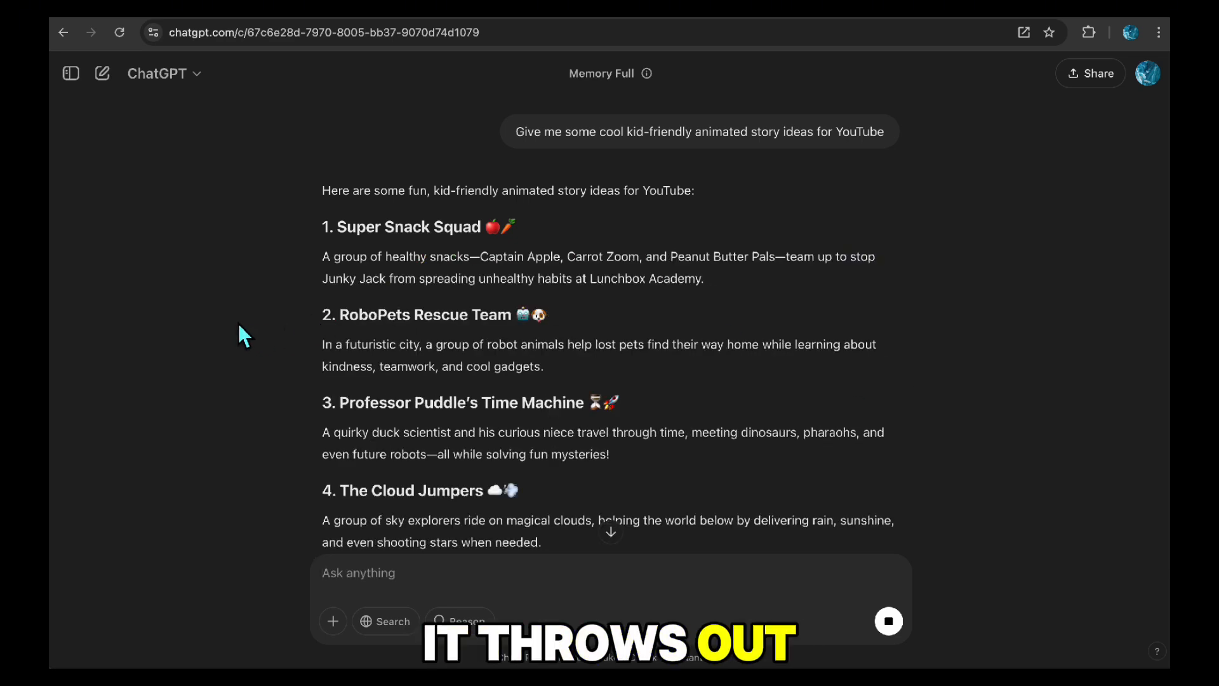
Read through the kid-friendly story ideas and highlight the Little Heroes Academy idea with its description
{"action": "scroll", "coordinate": [238, 327], "scroll_direction": "down", "scroll_amount": 5}
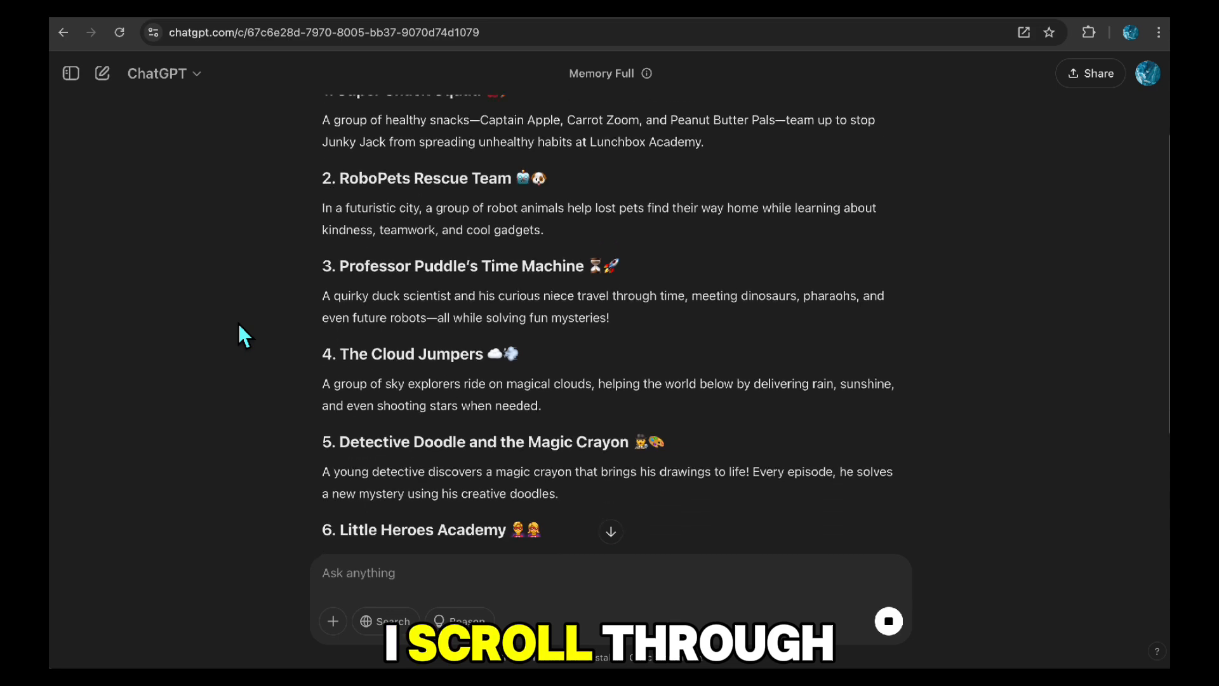
{"action": "scroll", "coordinate": [237, 321], "scroll_direction": "down", "scroll_amount": 5}
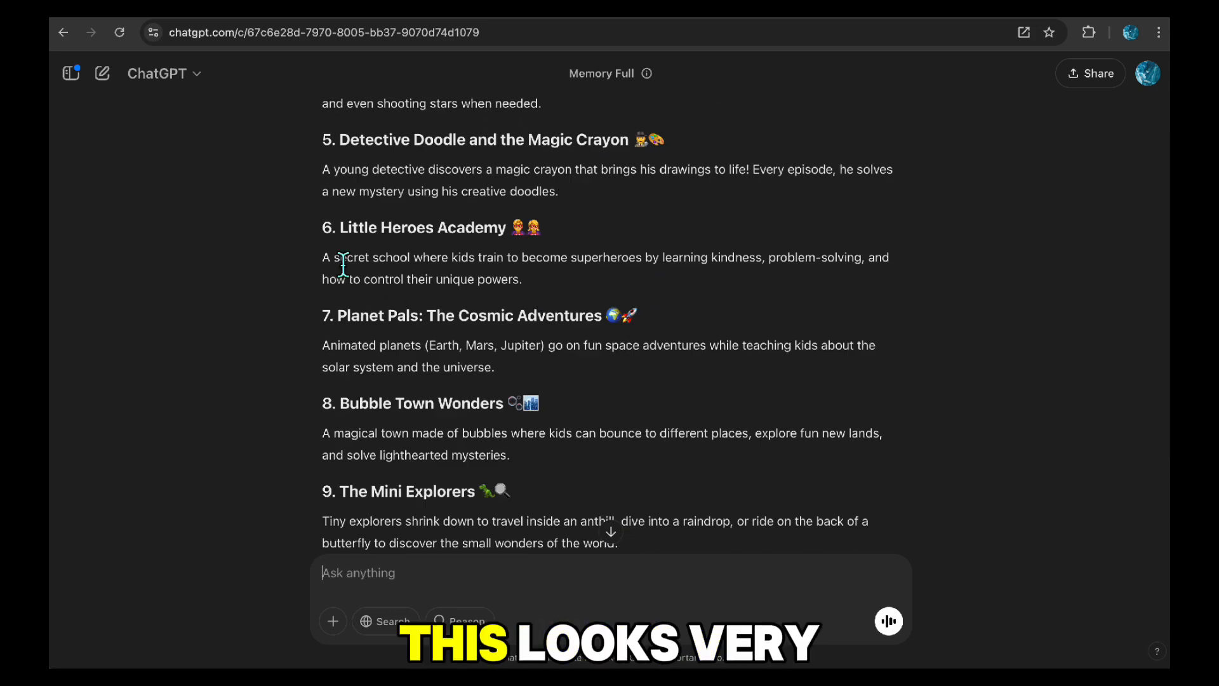
{"action": "left_click_drag", "start_coordinate": [320, 228], "coordinate": [565, 286]}
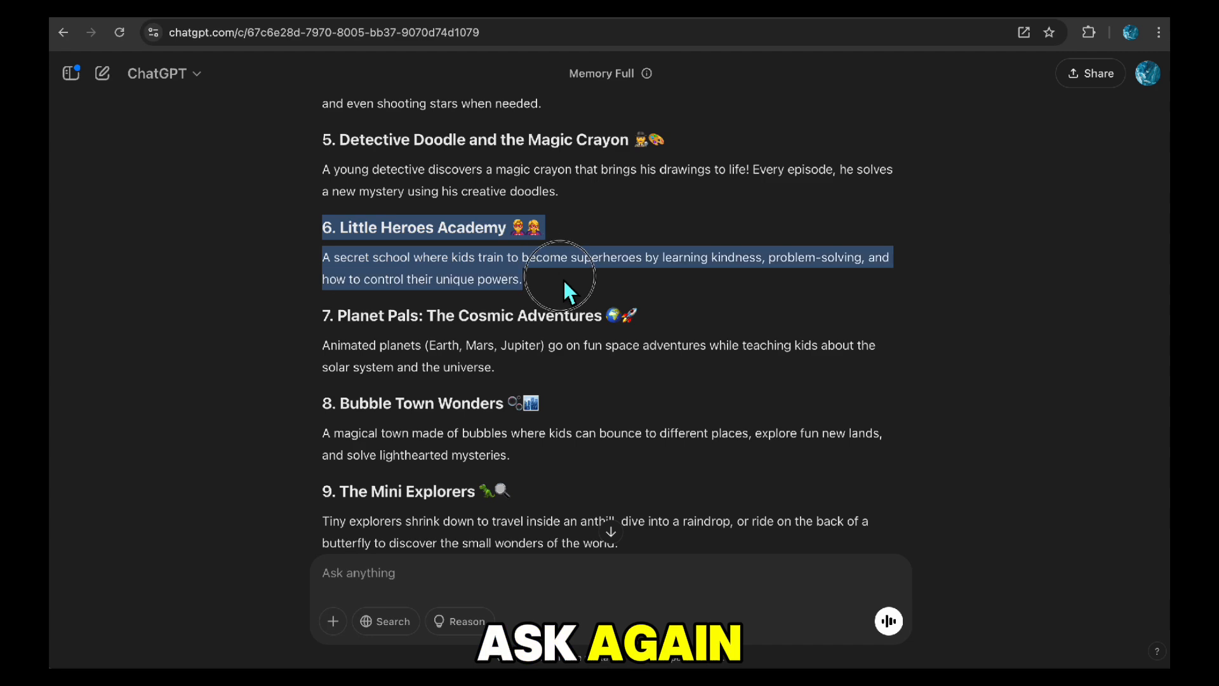
Send the prompt "Okay, now make some awesome stories perfect for kids who love talking animals. Also provide video prompts for stories."
{"action": "type", "text": "Okay, now make some awesome stories perfect for kids who love talking animals. Also provid"}
{"action": "type", "text": "e video p"}
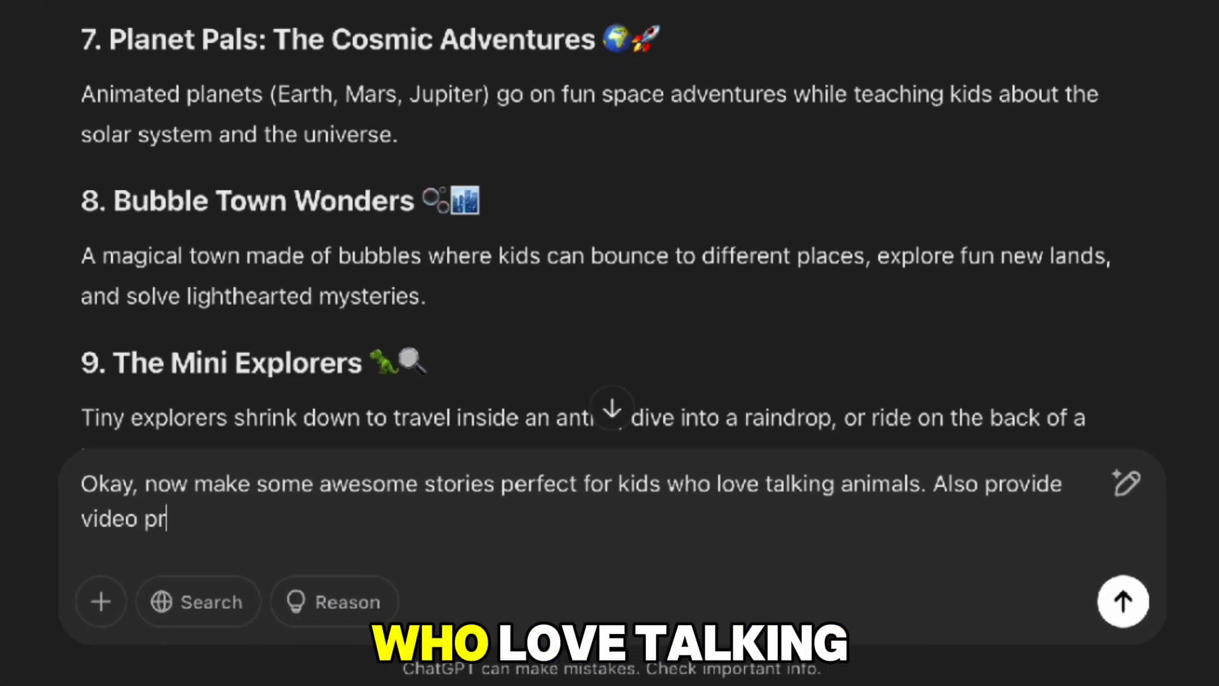
{"action": "type", "text": "rompts for st"}
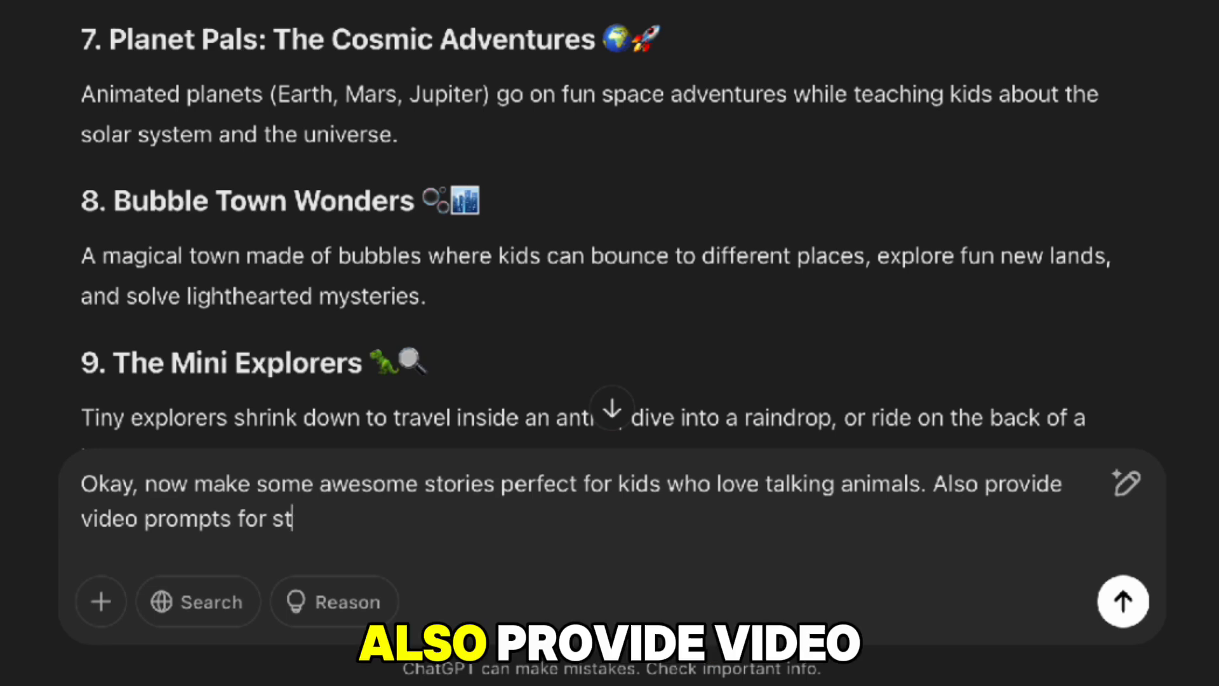
{"action": "type", "text": "ories."}
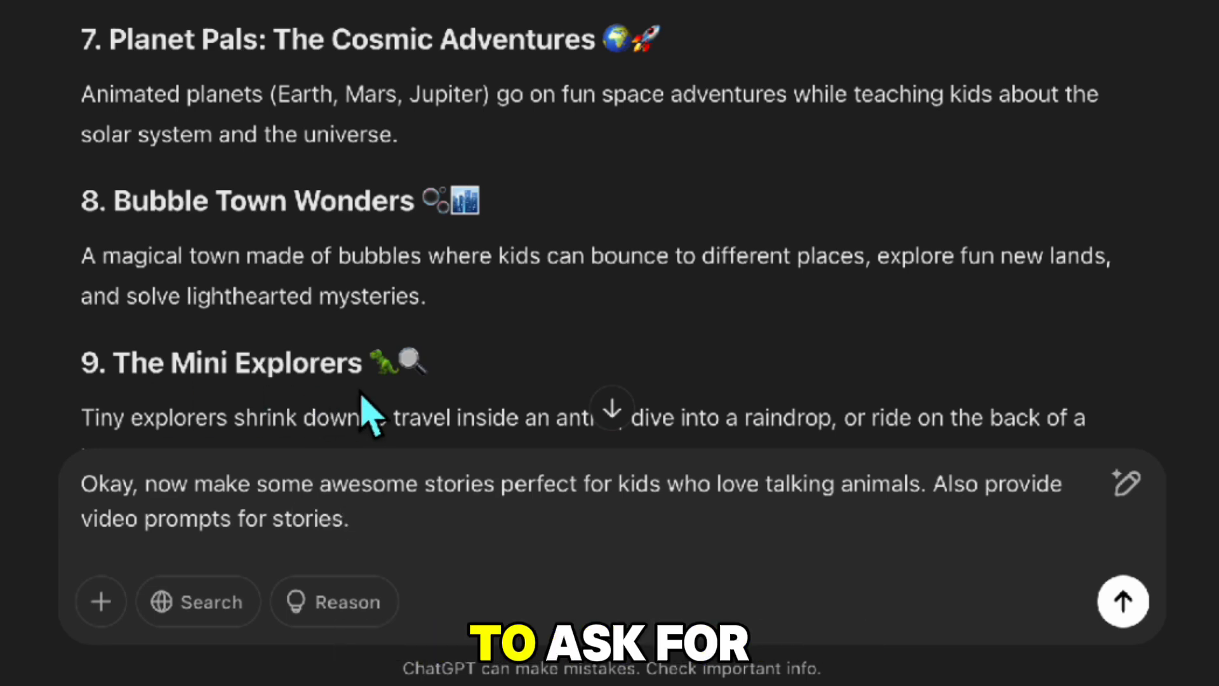
{"action": "left_click", "coordinate": [1141, 616]}
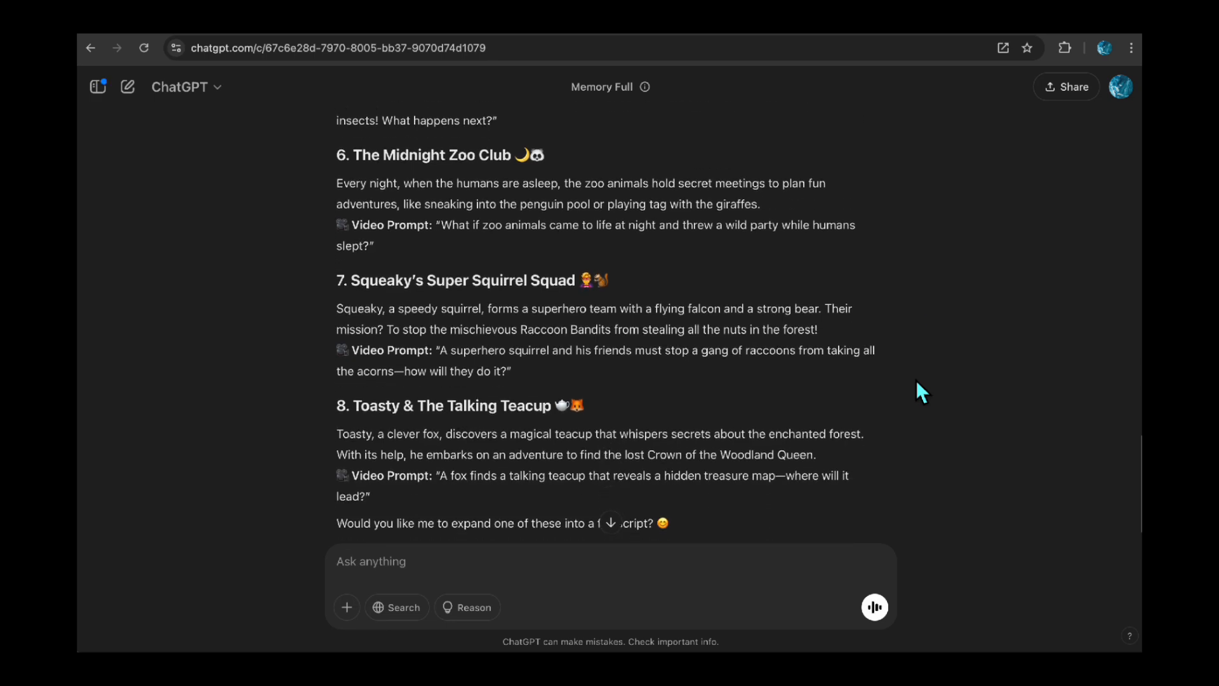
Review the talking-animal stories and the video prompts written for them
{"action": "scroll", "coordinate": [916, 387], "scroll_direction": "up", "scroll_amount": 5}
{"action": "scroll", "coordinate": [918, 468], "scroll_direction": "up", "scroll_amount": 5}
{"action": "scroll", "coordinate": [918, 469], "scroll_direction": "down", "scroll_amount": 4}
{"action": "scroll", "coordinate": [918, 468], "scroll_direction": "down", "scroll_amount": 3}
{"action": "left_click_drag", "start_coordinate": [398, 435], "coordinate": [338, 350]}
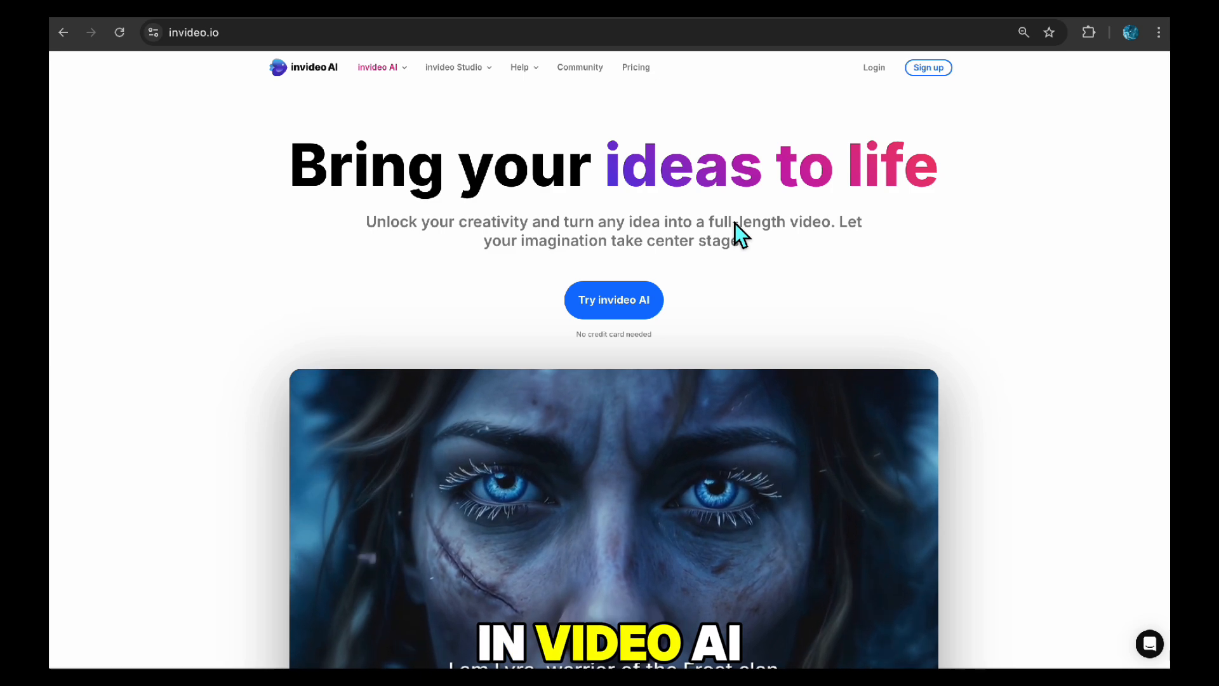
Examine the invideo AI homepage, including its sample videos, command-based creation and editing features, and stock media offering
{"action": "scroll", "coordinate": [734, 223], "scroll_direction": "down", "scroll_amount": 2}
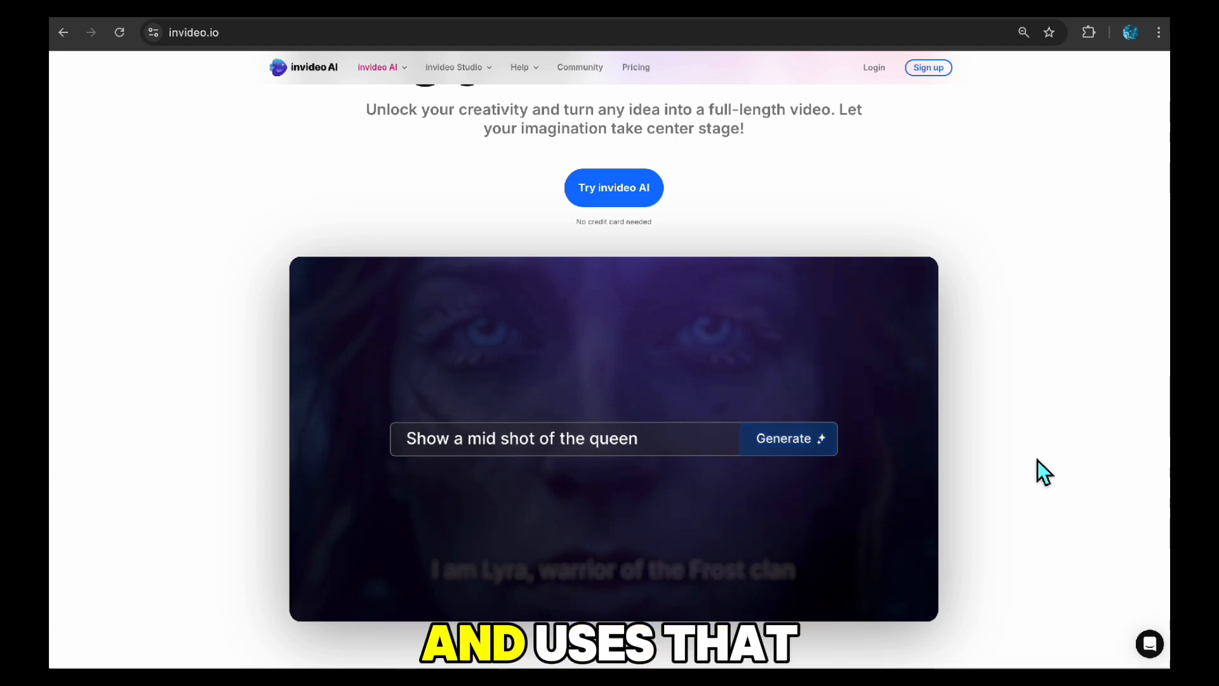
{"action": "scroll", "coordinate": [1037, 460], "scroll_direction": "down", "scroll_amount": 7}
{"action": "scroll", "coordinate": [1047, 475], "scroll_direction": "down", "scroll_amount": 2}
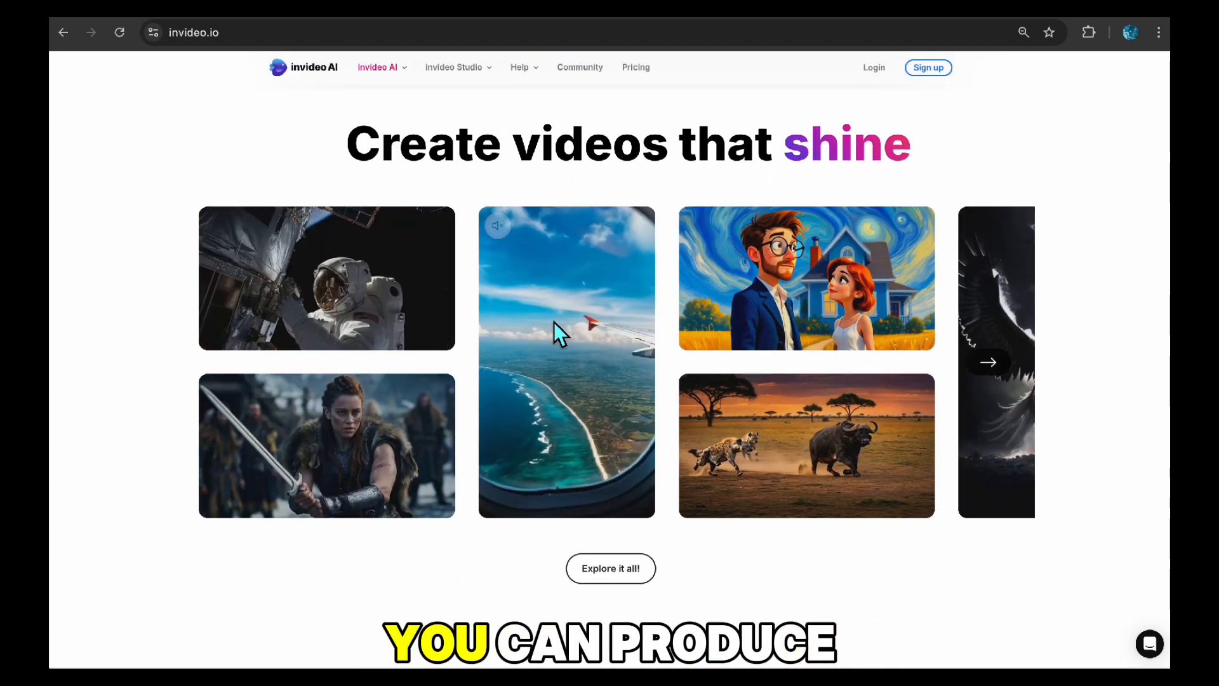
{"action": "scroll", "coordinate": [806, 569], "scroll_direction": "down", "scroll_amount": 1}
{"action": "scroll", "coordinate": [806, 569], "scroll_direction": "down", "scroll_amount": 7}
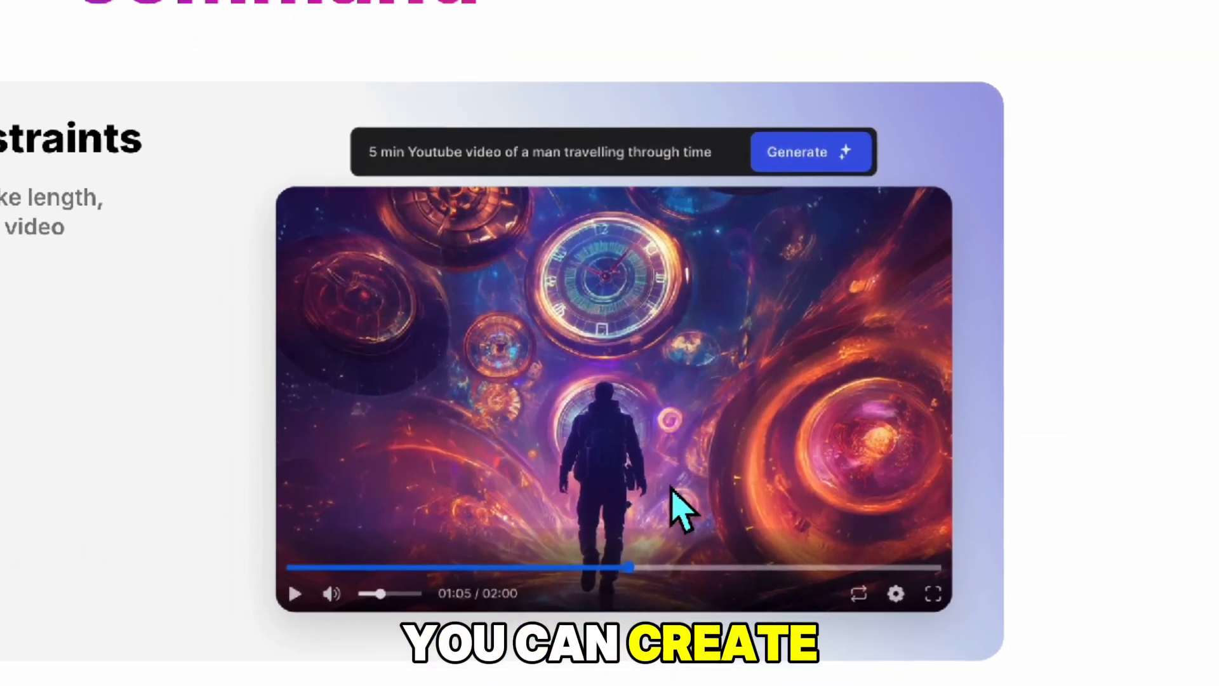
{"action": "scroll", "coordinate": [768, 482], "scroll_direction": "down", "scroll_amount": 5}
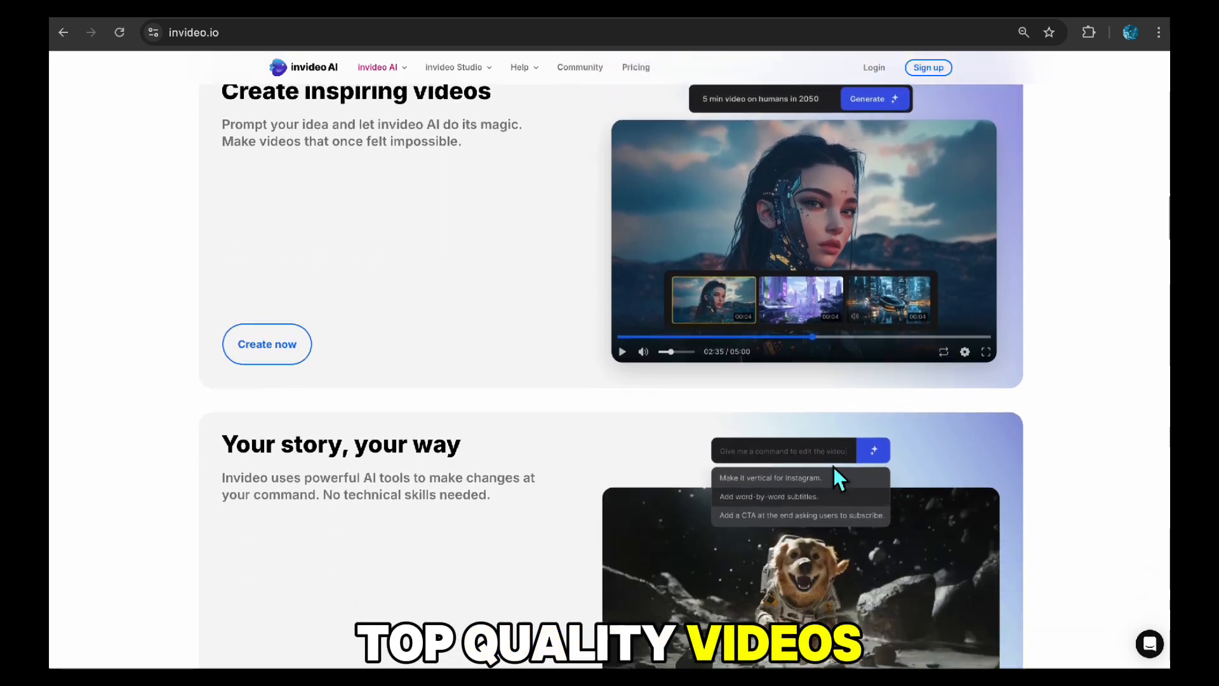
{"action": "scroll", "coordinate": [834, 471], "scroll_direction": "down", "scroll_amount": 3}
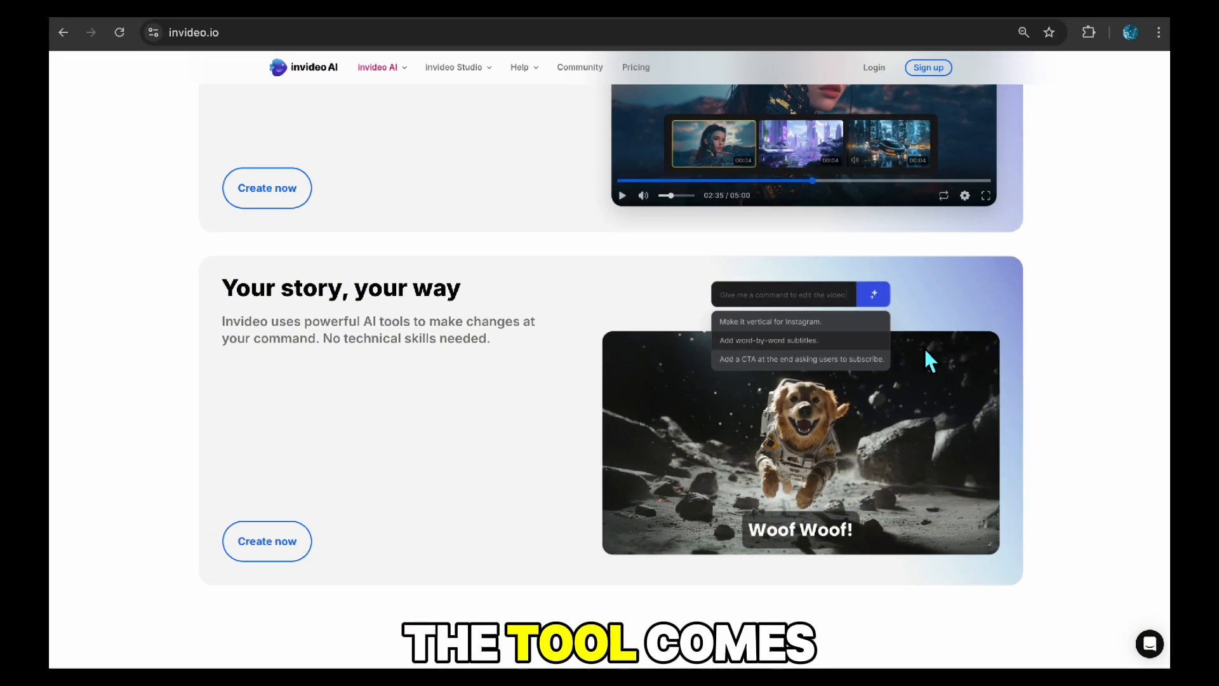
{"action": "scroll", "coordinate": [825, 278], "scroll_direction": "down", "scroll_amount": 3}
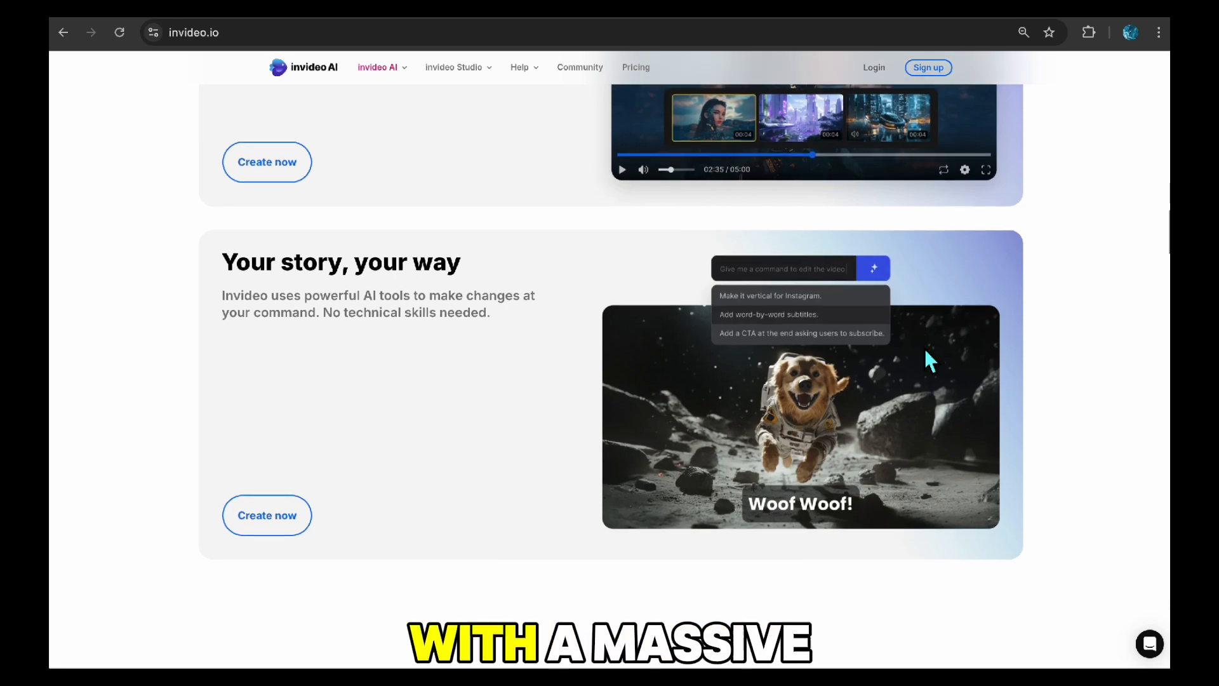
{"action": "scroll", "coordinate": [924, 349], "scroll_direction": "down", "scroll_amount": 7}
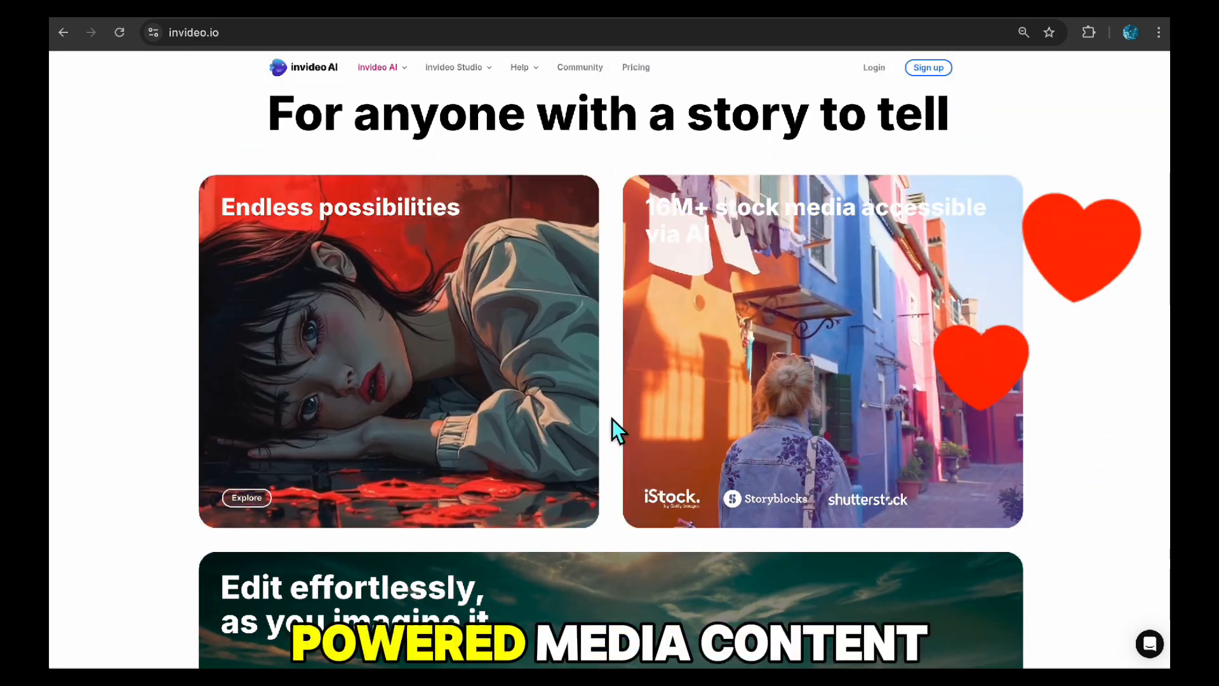
{"action": "scroll", "coordinate": [391, 384], "scroll_direction": "down", "scroll_amount": 1}
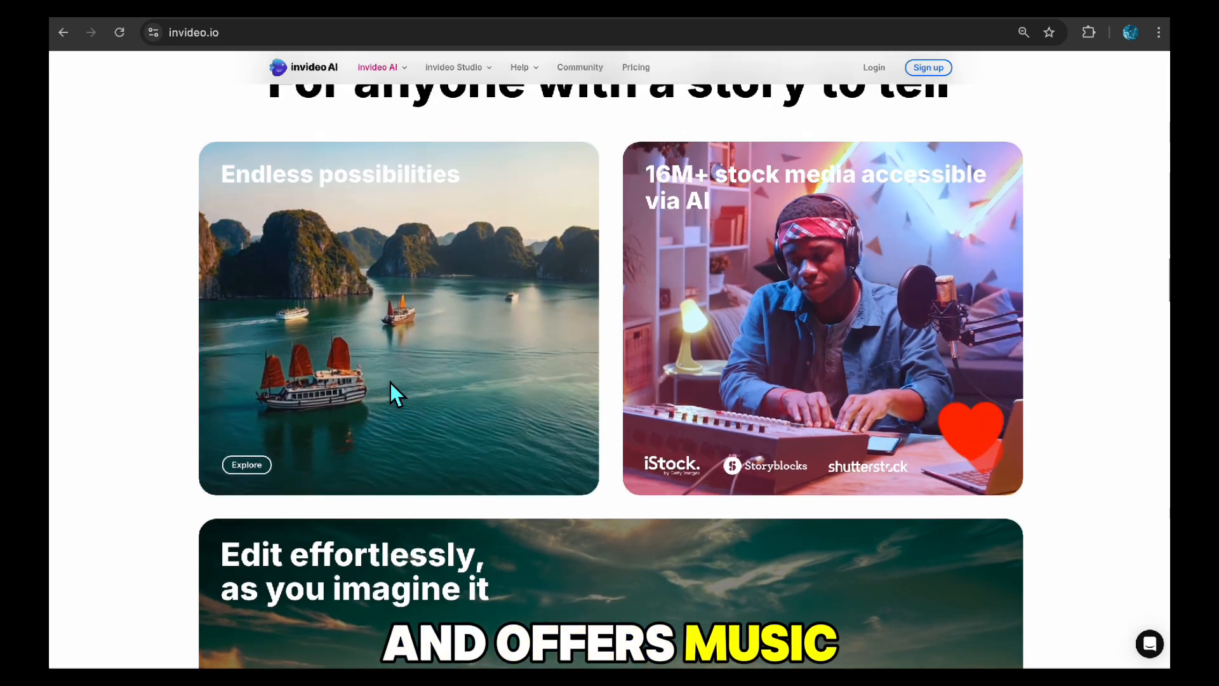
{"action": "scroll", "coordinate": [390, 382], "scroll_direction": "down", "scroll_amount": 2}
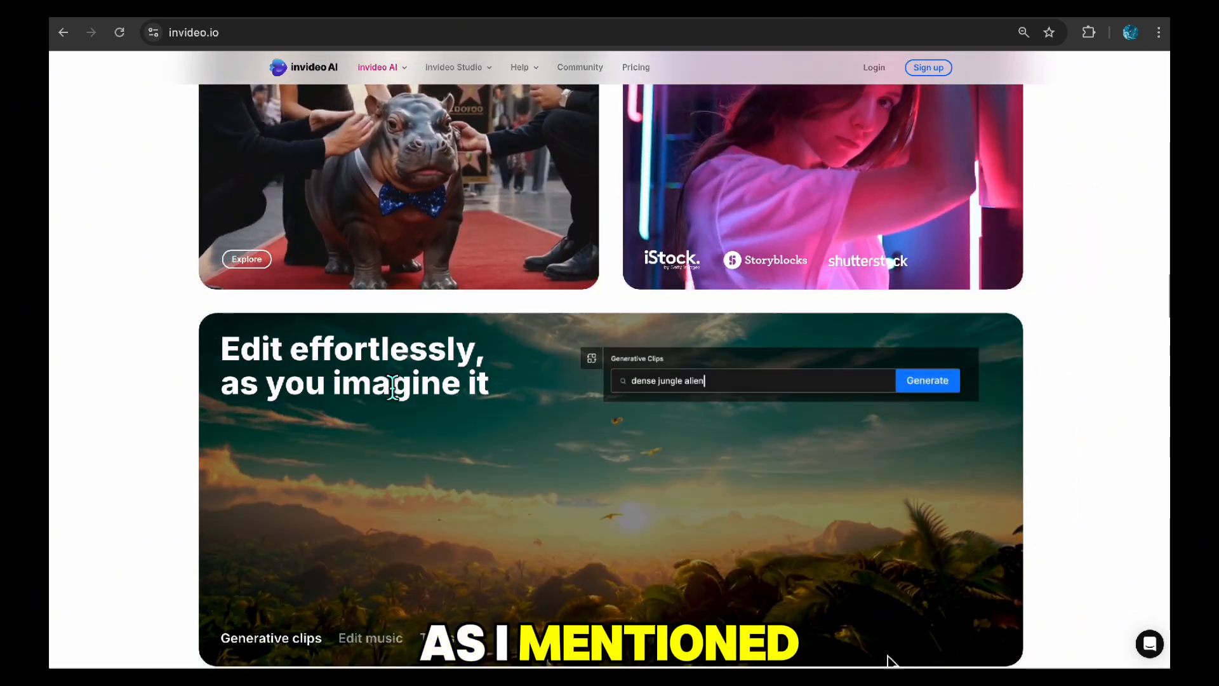
{"action": "scroll", "coordinate": [391, 383], "scroll_direction": "up", "scroll_amount": 1}
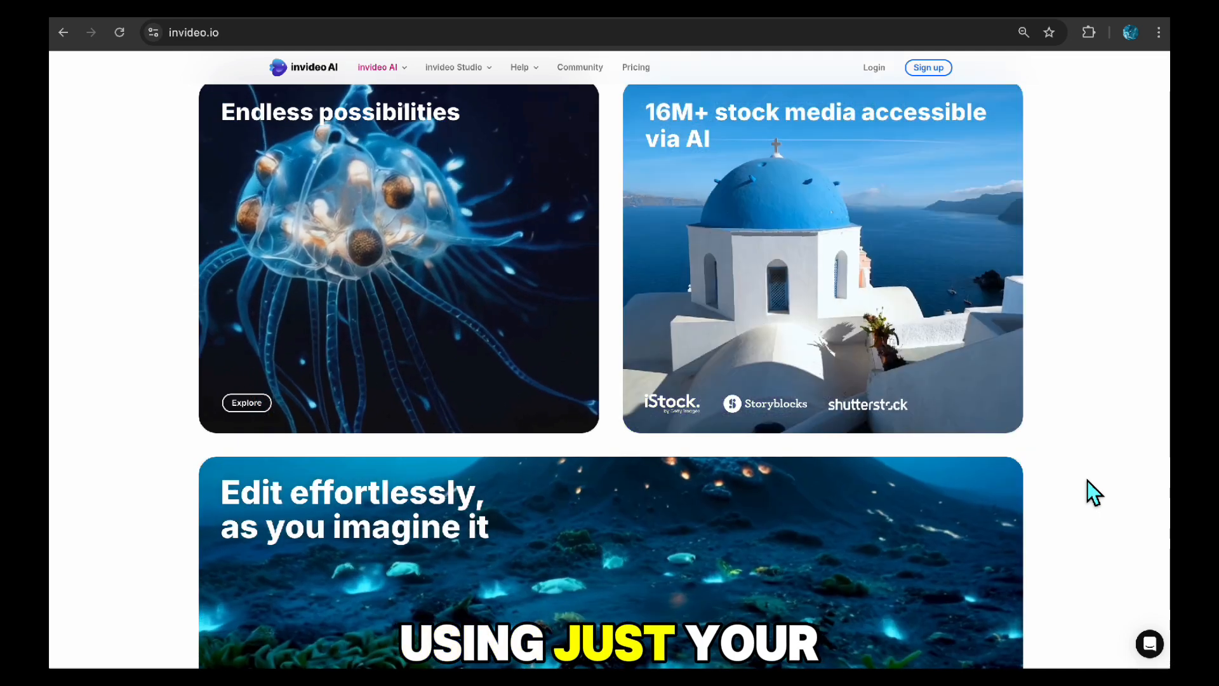
{"action": "scroll", "coordinate": [1087, 481], "scroll_direction": "down", "scroll_amount": 2}
{"action": "scroll", "coordinate": [1087, 481], "scroll_direction": "down", "scroll_amount": 6}
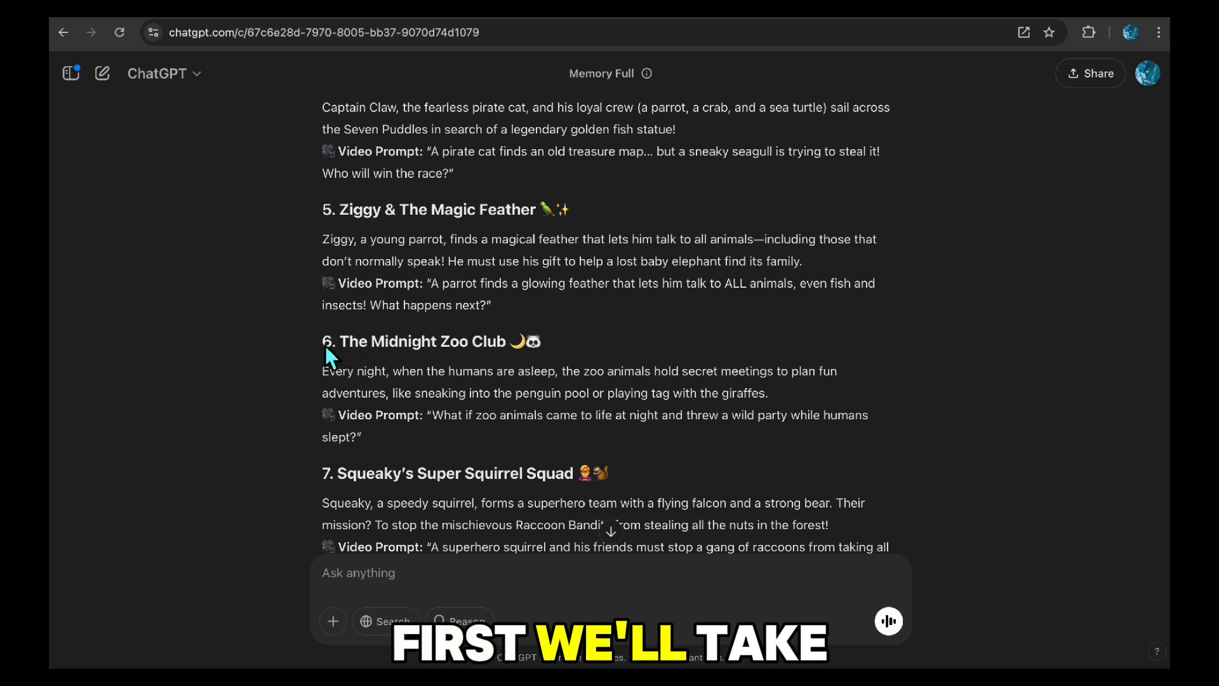
Select the video prompt sentence of The Midnight Zoo Club story in the ChatGPT reply for copying
{"action": "left_click_drag", "start_coordinate": [325, 355], "coordinate": [463, 451]}
{"action": "left_click", "coordinate": [444, 438]}
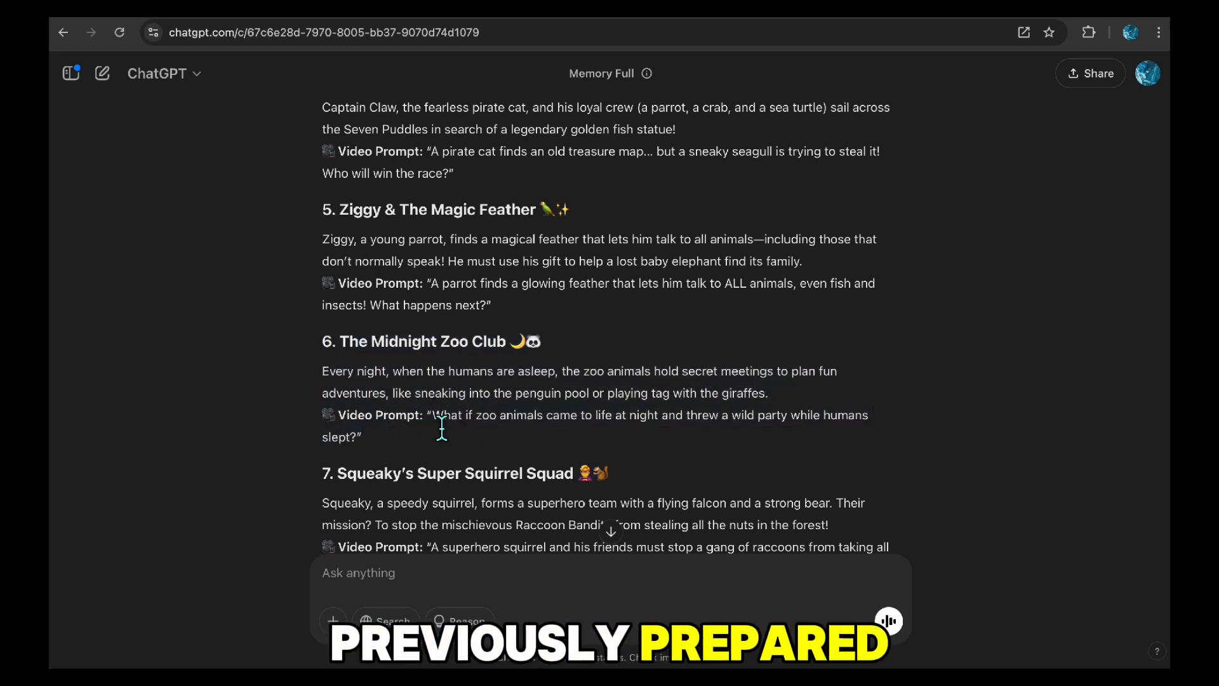
{"action": "left_click_drag", "start_coordinate": [419, 440], "coordinate": [336, 448]}
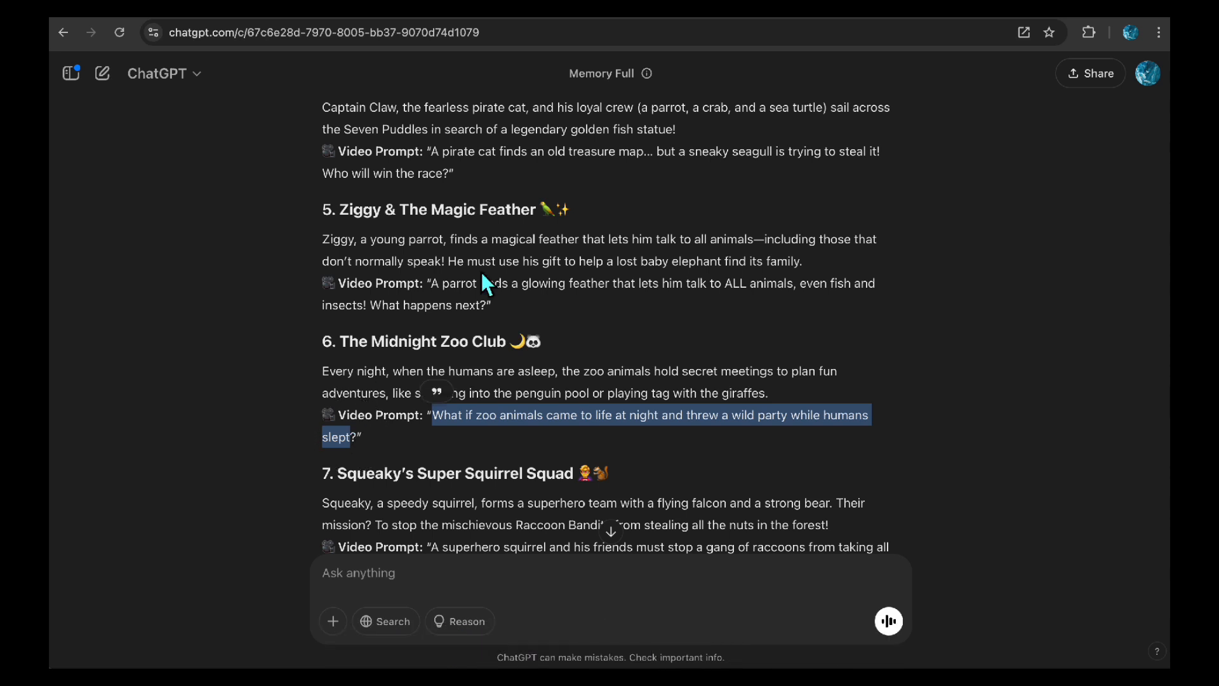
Switch to the invideo AI v3.0 workspace and paste the copied zoo animals prompt as the video instructions
{"action": "left_click", "coordinate": [914, 21]}
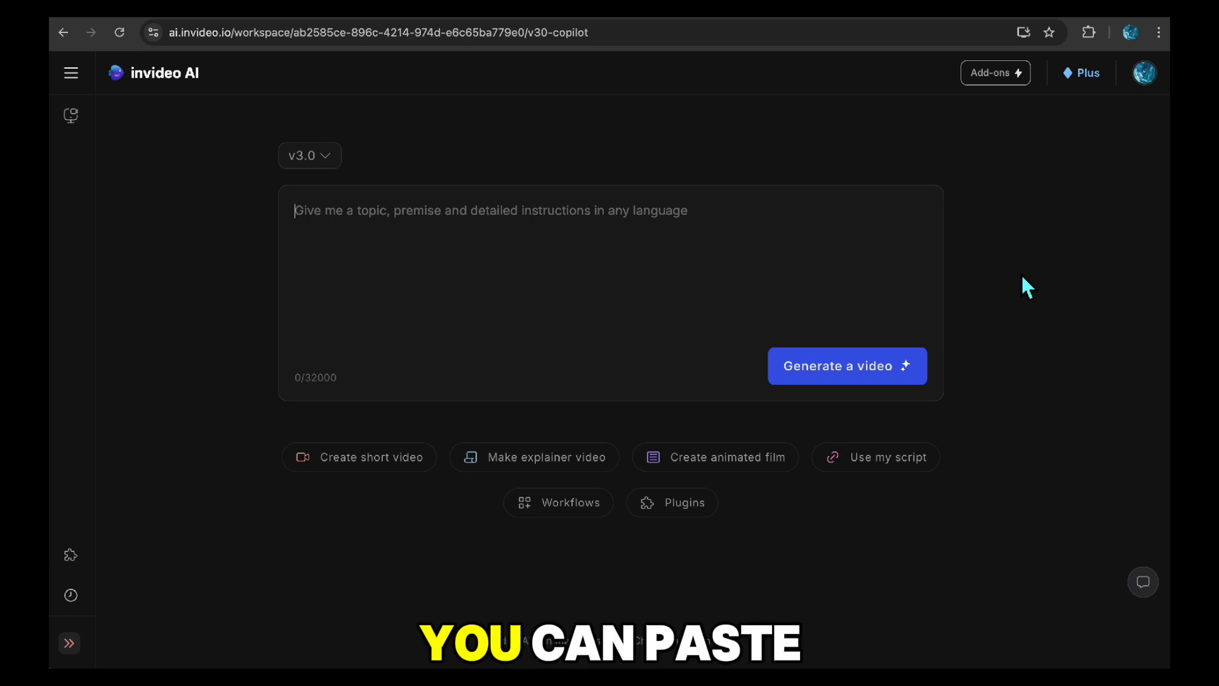
{"action": "left_click", "coordinate": [323, 221]}
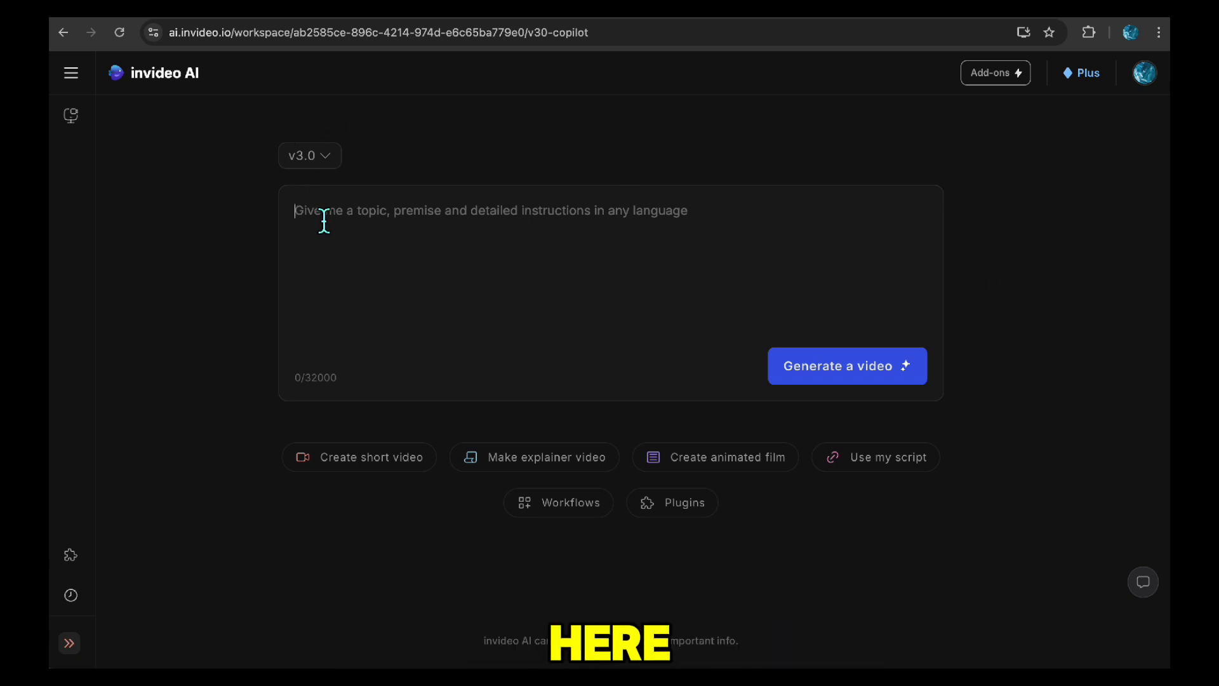
{"action": "right_click", "coordinate": [324, 220]}
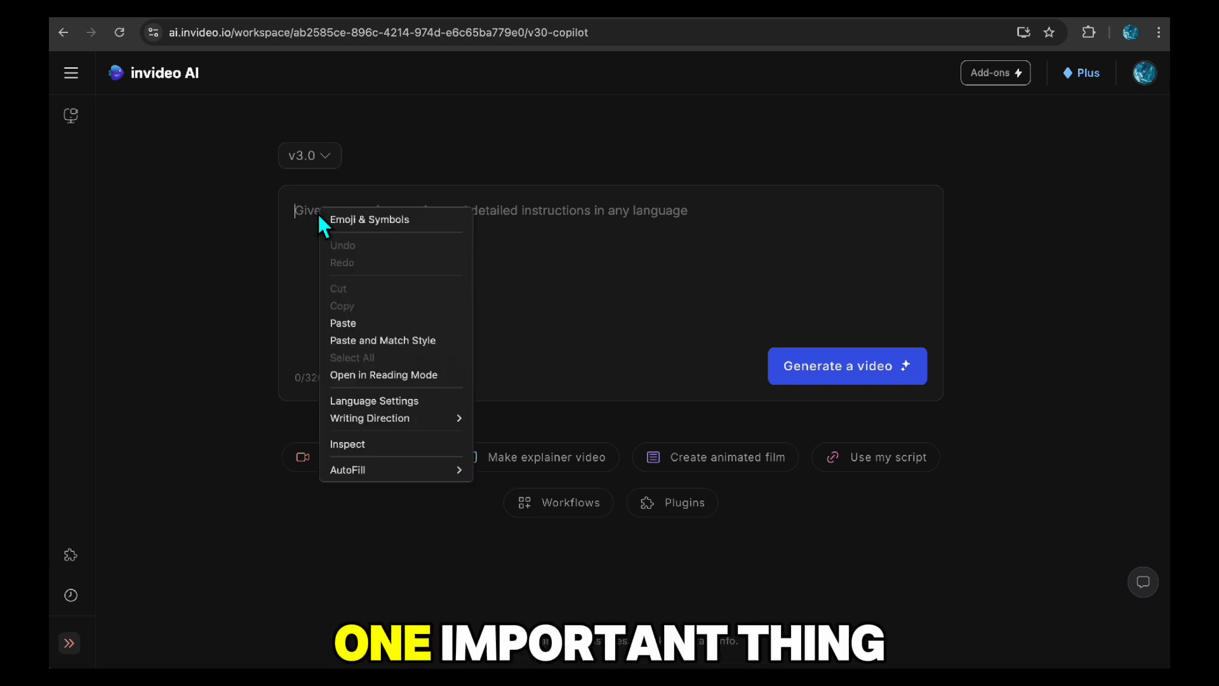
{"action": "left_click", "coordinate": [360, 327]}
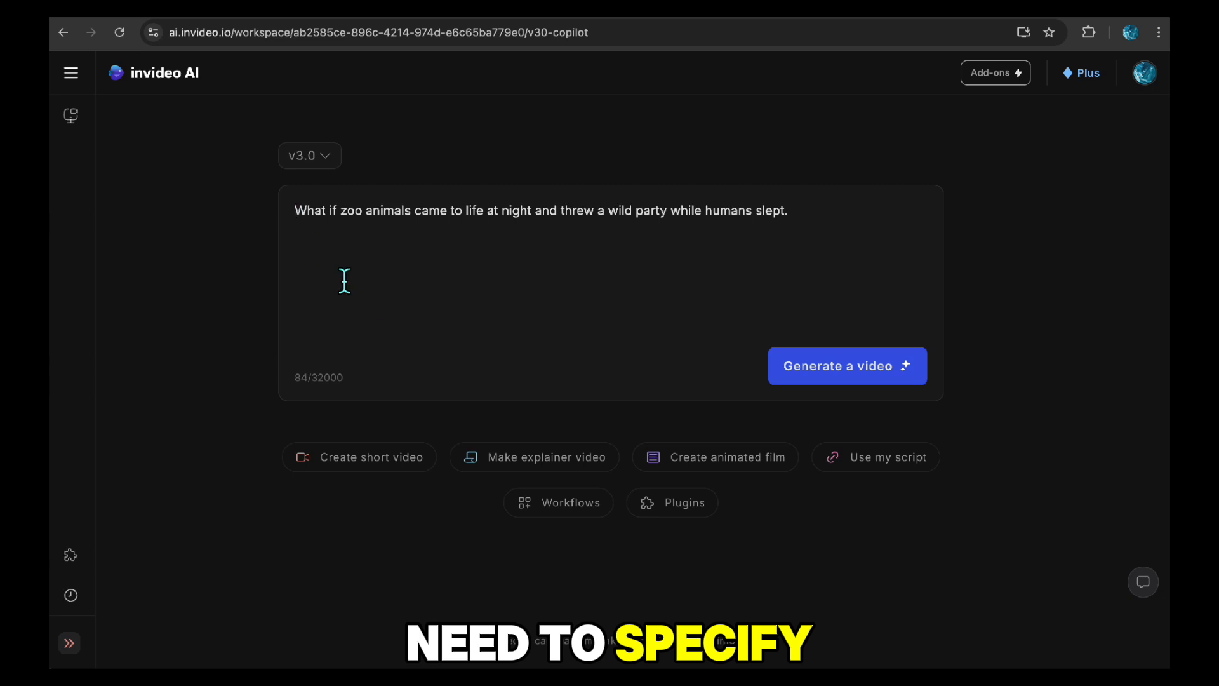
Prefix the prompt with "Video length is 1-minute. Story:" and start generating the video
{"action": "type", "text": "deo length is 1-minut"}
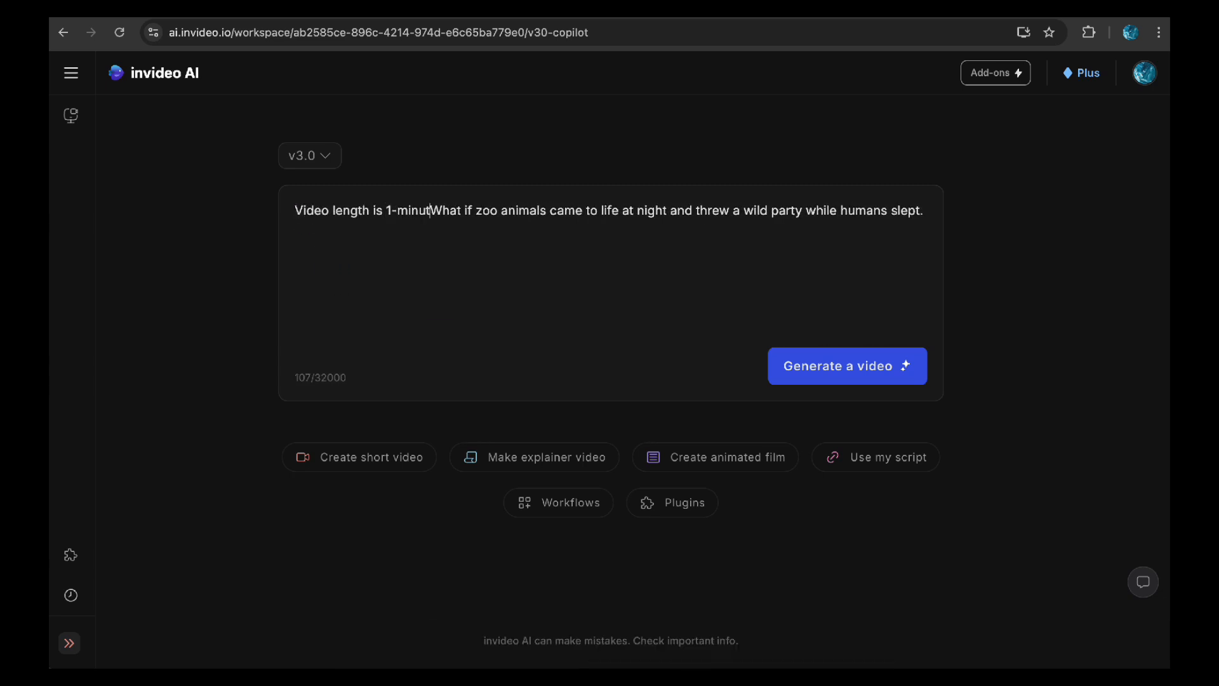
{"action": "type", "text": "Story:"}
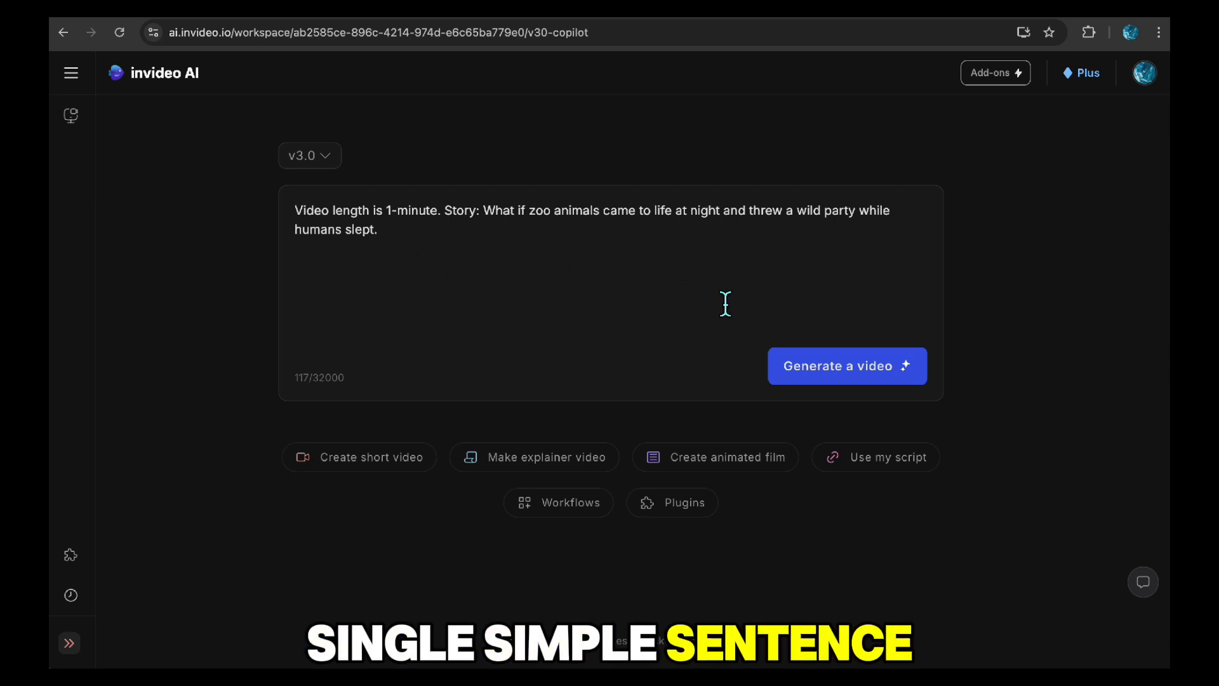
{"action": "left_click", "coordinate": [827, 373]}
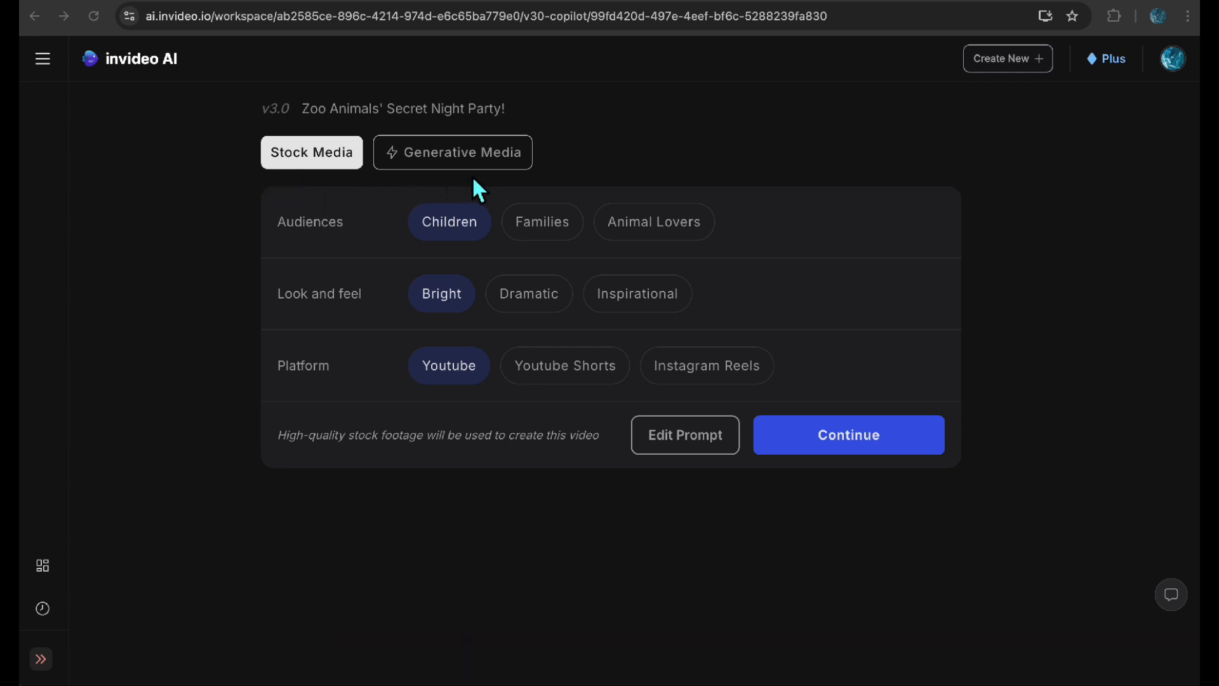
Choose Generative Media and continue with Animation as visual style, Children as audience and Youtube as platform
{"action": "left_click", "coordinate": [457, 159]}
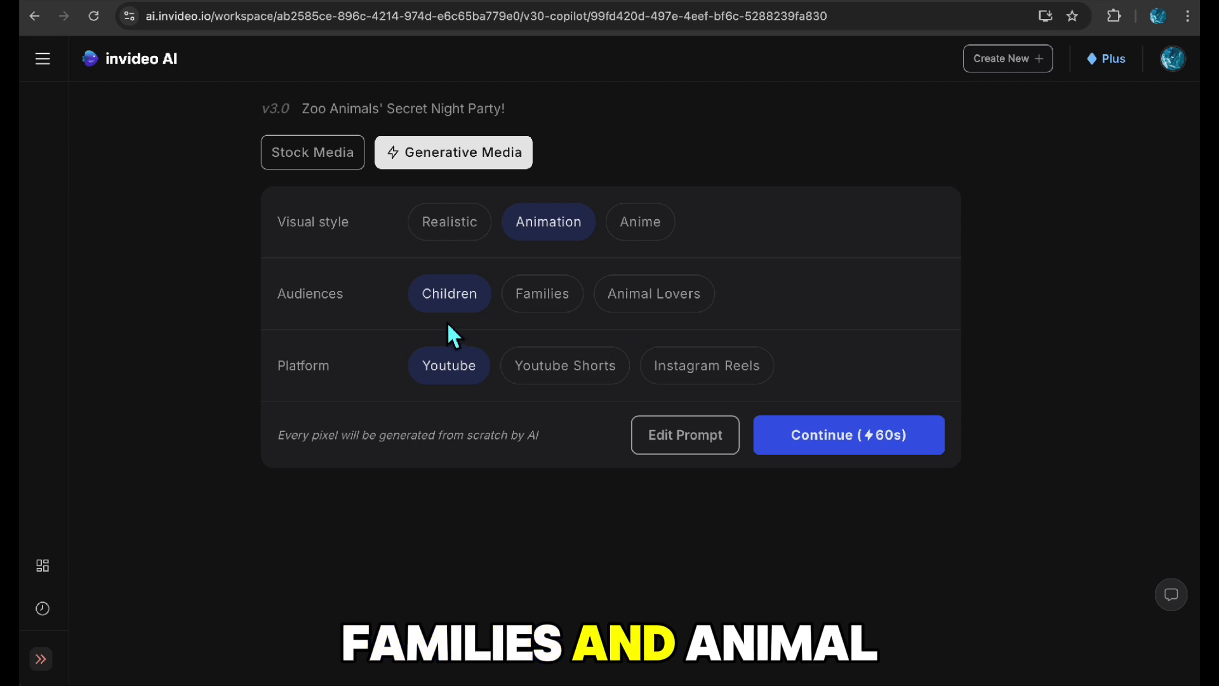
{"action": "left_click_drag", "start_coordinate": [447, 321], "coordinate": [326, 404]}
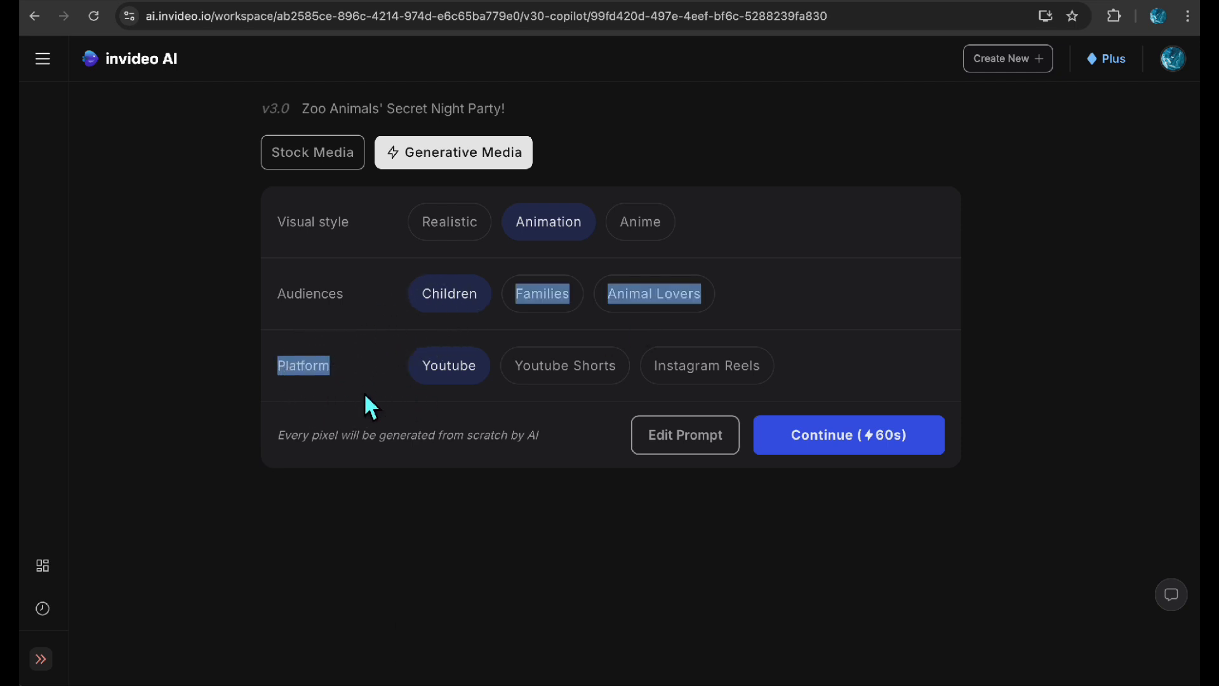
{"action": "left_click", "coordinate": [562, 396]}
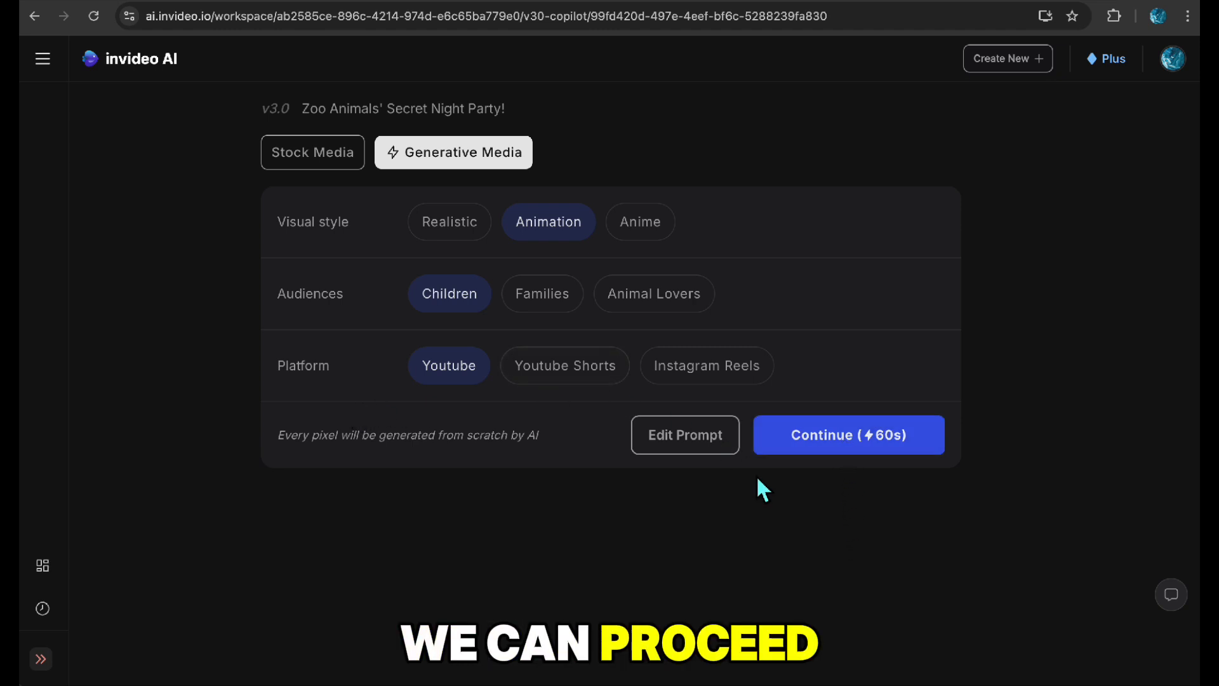
{"action": "left_click", "coordinate": [833, 453]}
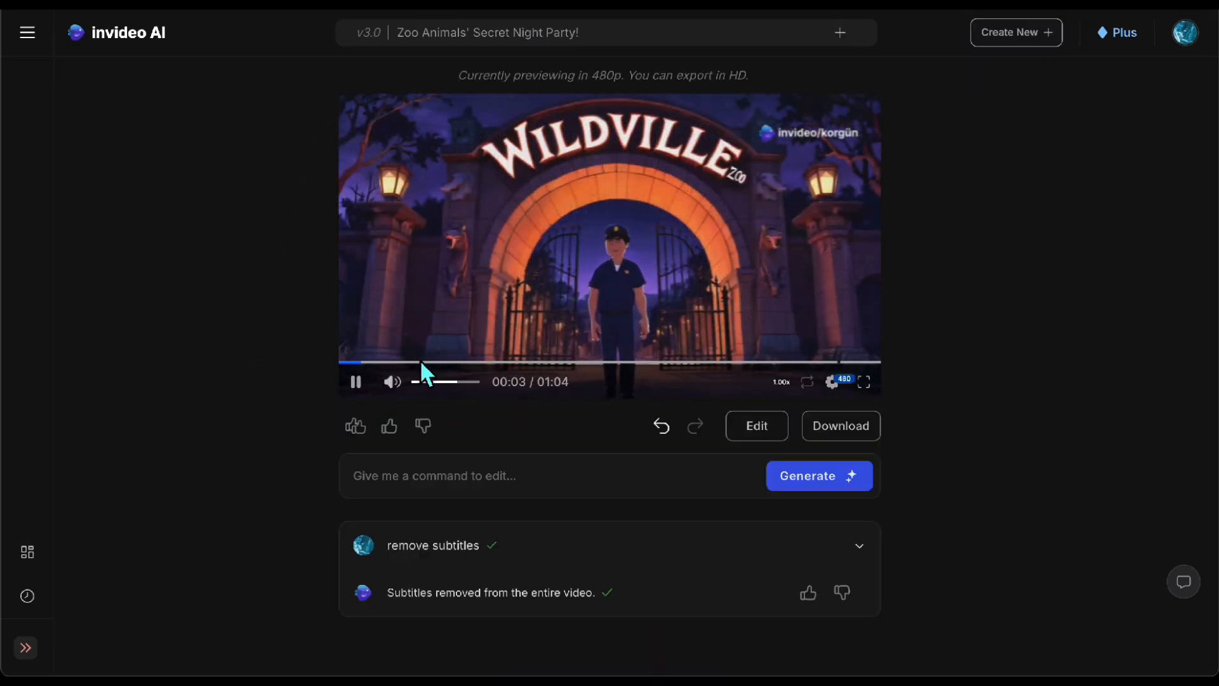
Preview the generated zoo video by jumping to several points along its playback timeline
{"action": "left_click", "coordinate": [444, 364]}
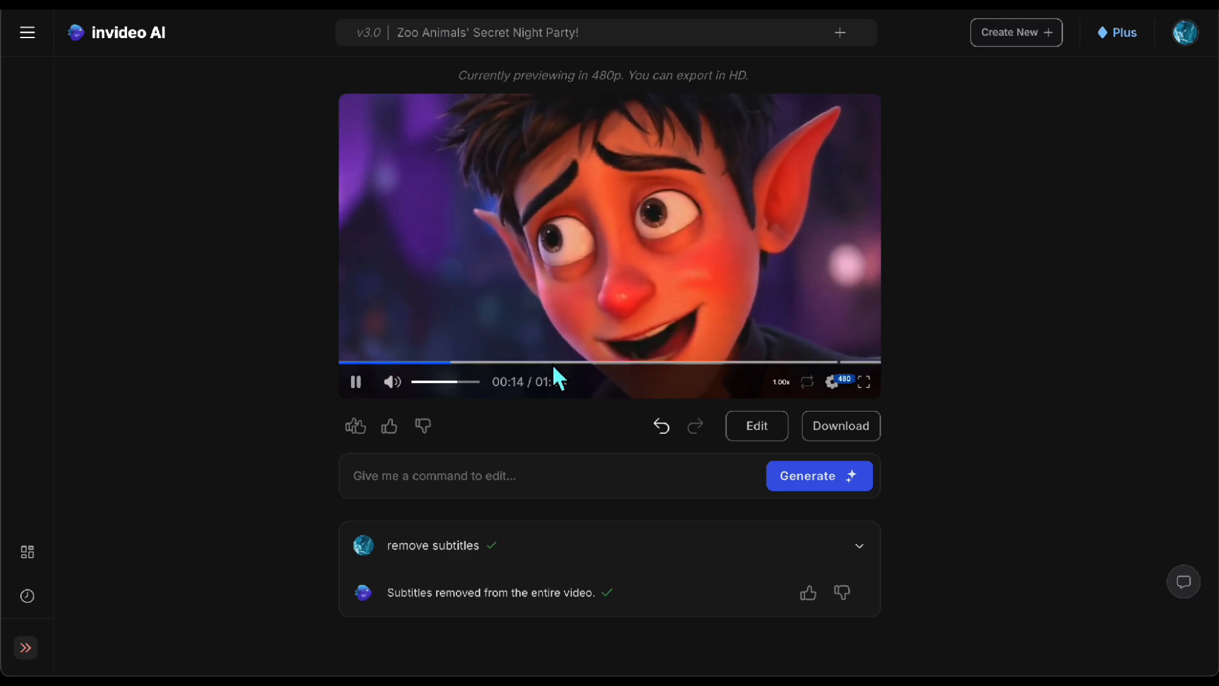
{"action": "left_click", "coordinate": [548, 363]}
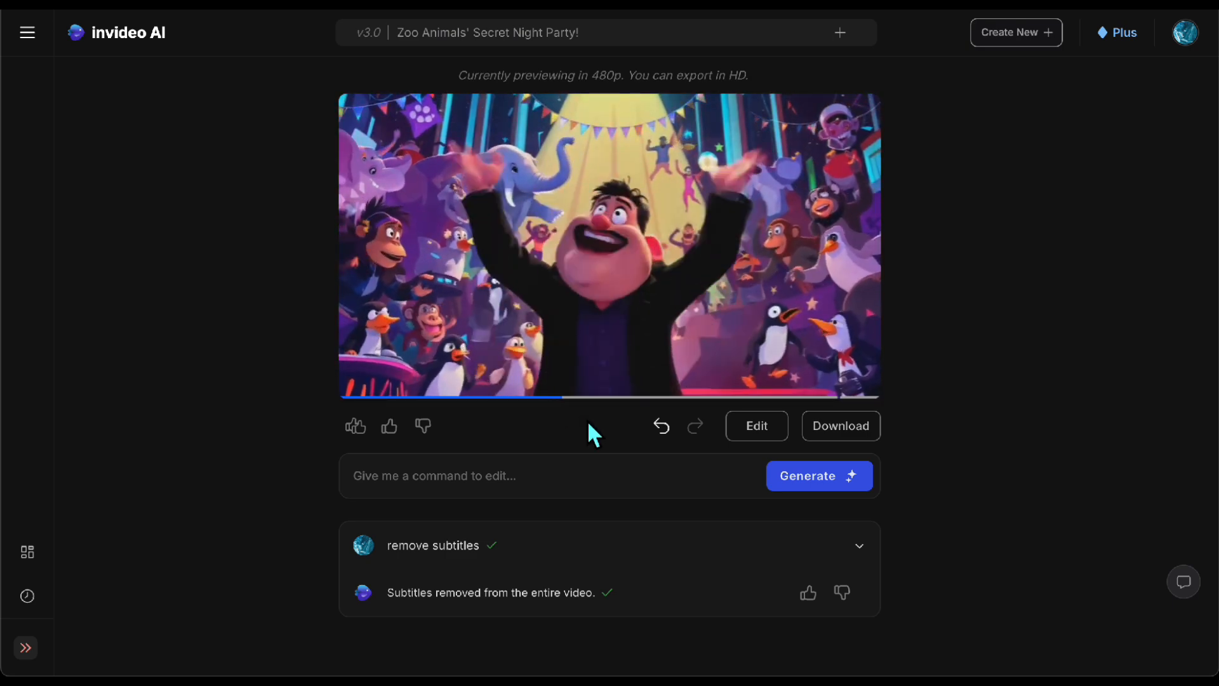
{"action": "mouse_move", "coordinate": [655, 395]}
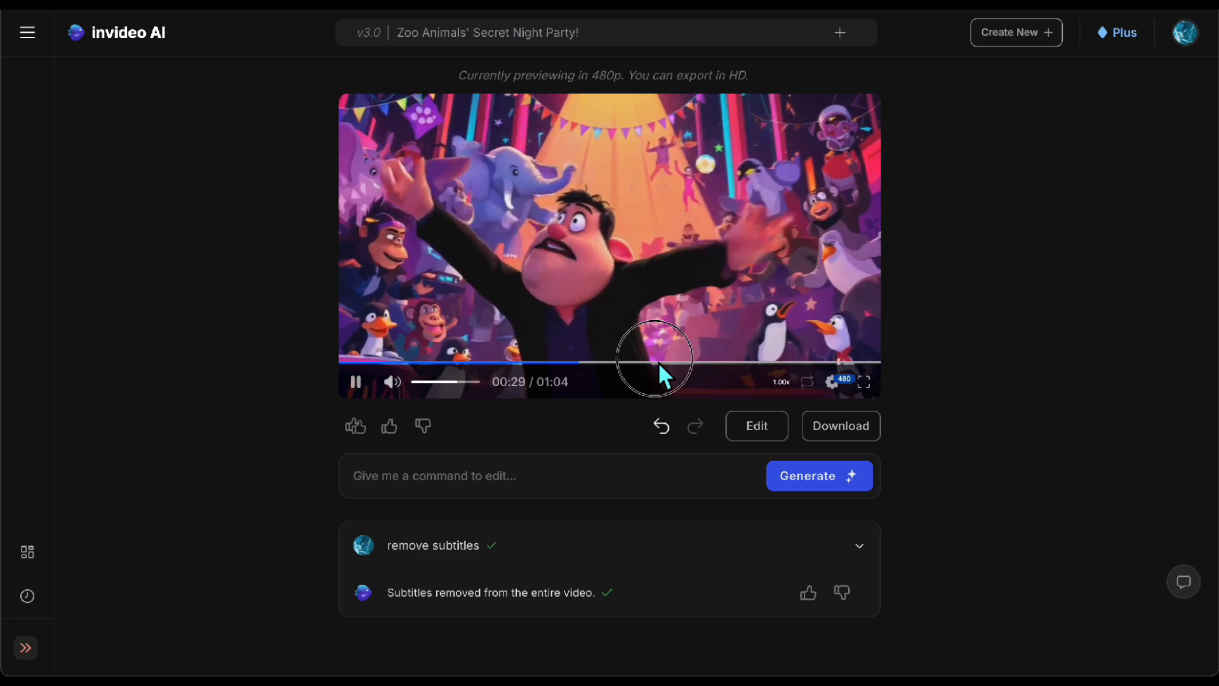
{"action": "left_click", "coordinate": [659, 361]}
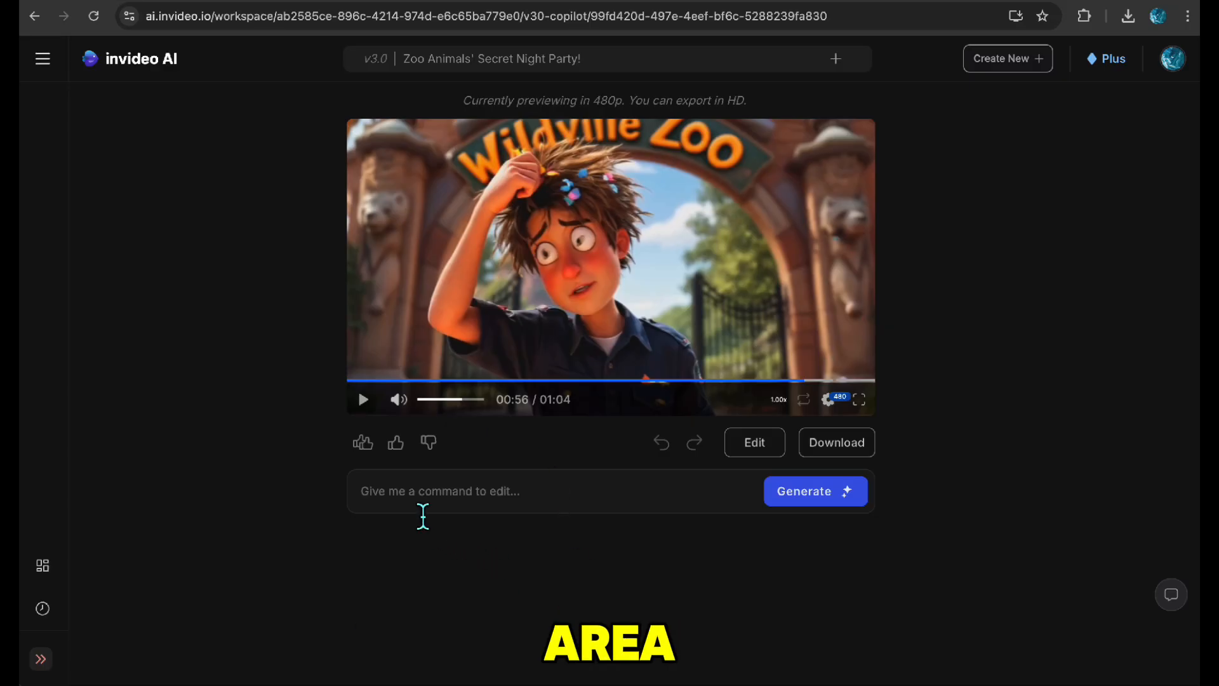
Enter the edit command "add 1-word captions" for the zoo video
{"action": "left_click", "coordinate": [416, 500]}
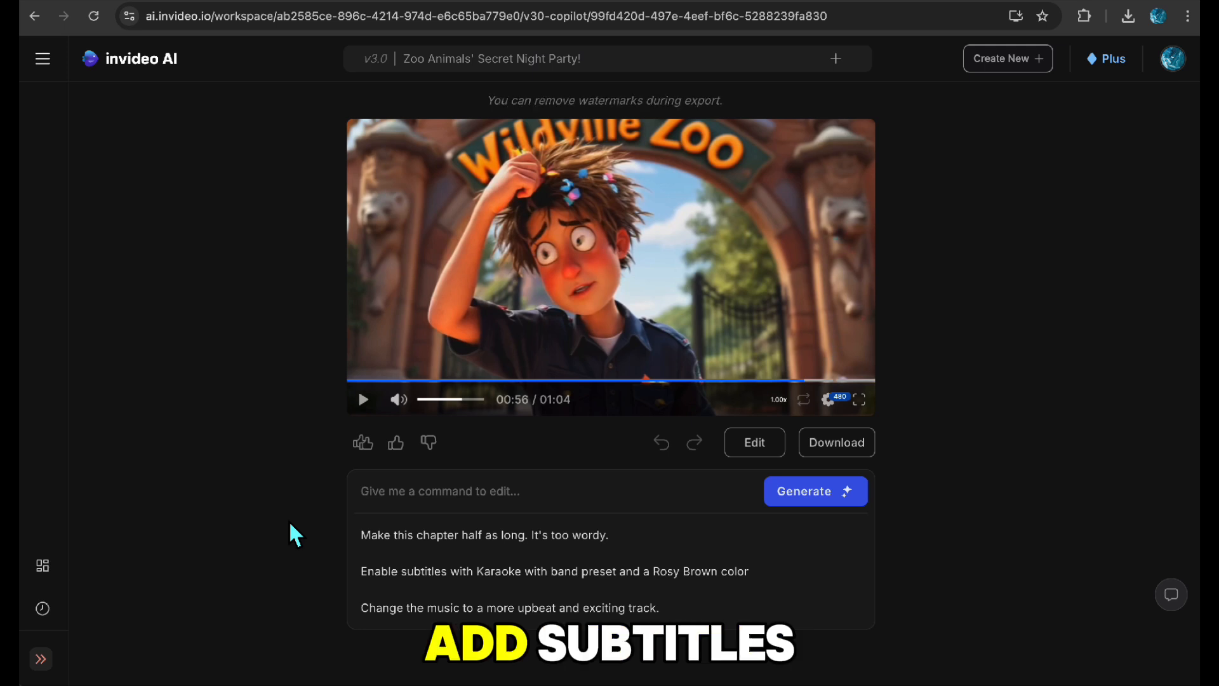
{"action": "type", "text": "add one word"}
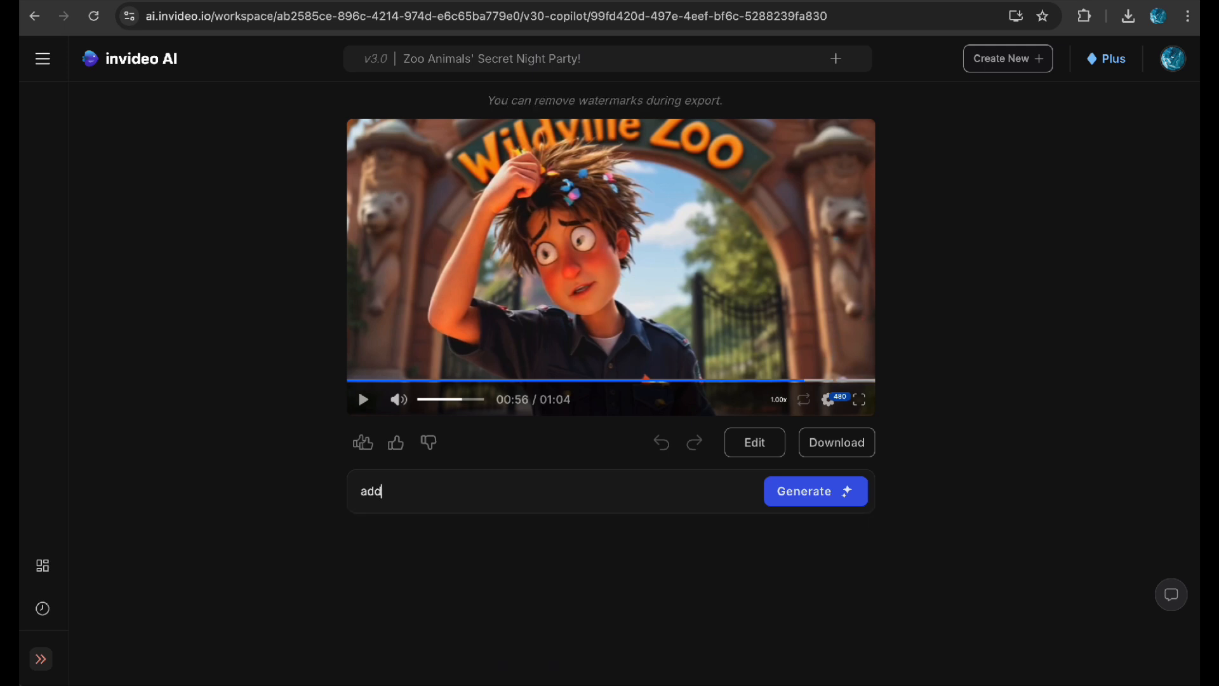
{"action": "type", "text": " subtitles"}
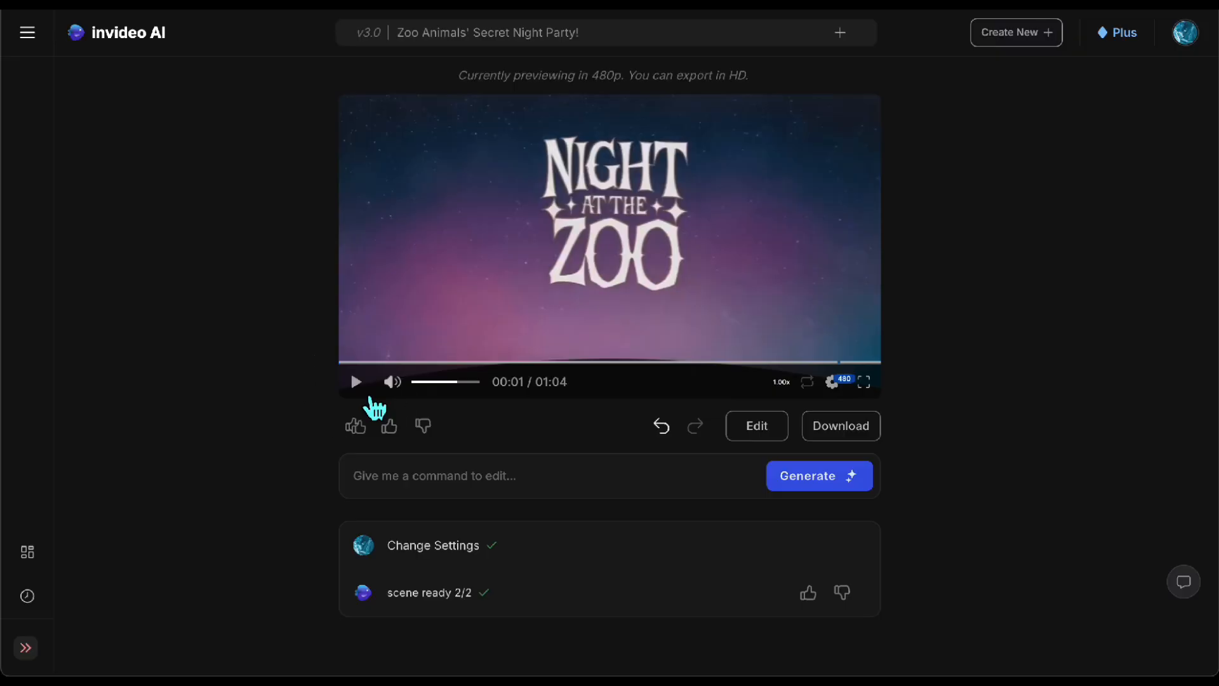
Play the captioned zoo video and check the subtitles at several points along its timeline
{"action": "left_click", "coordinate": [355, 381]}
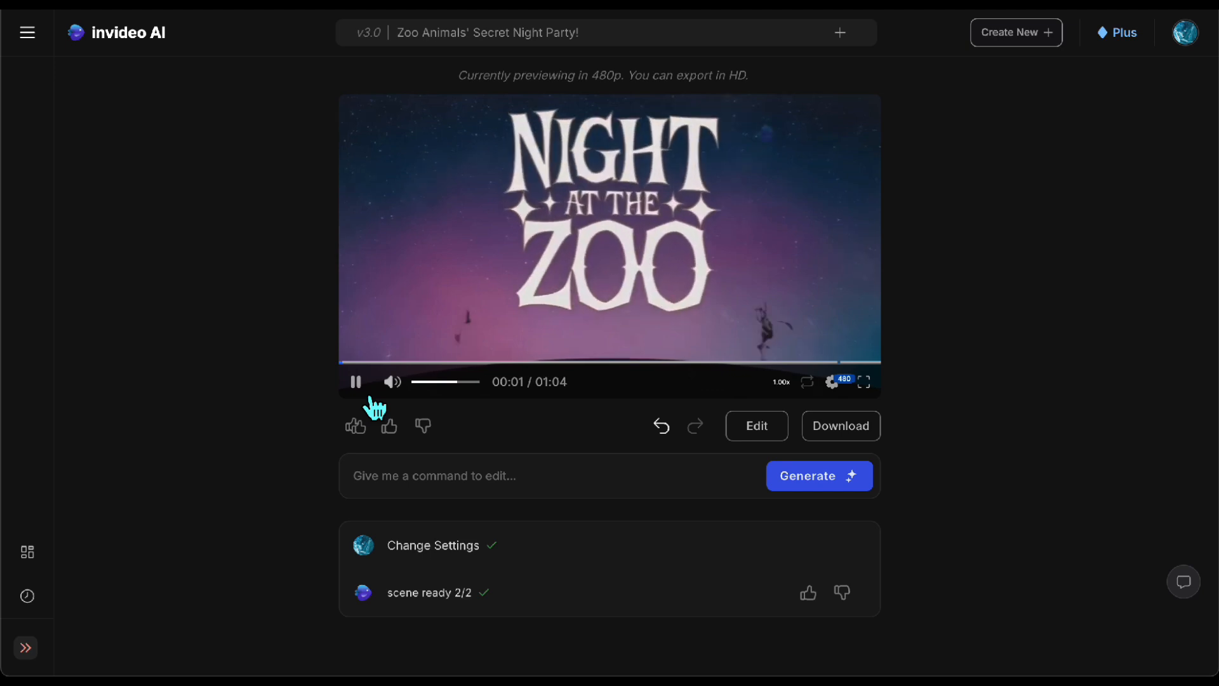
{"action": "left_click", "coordinate": [404, 363]}
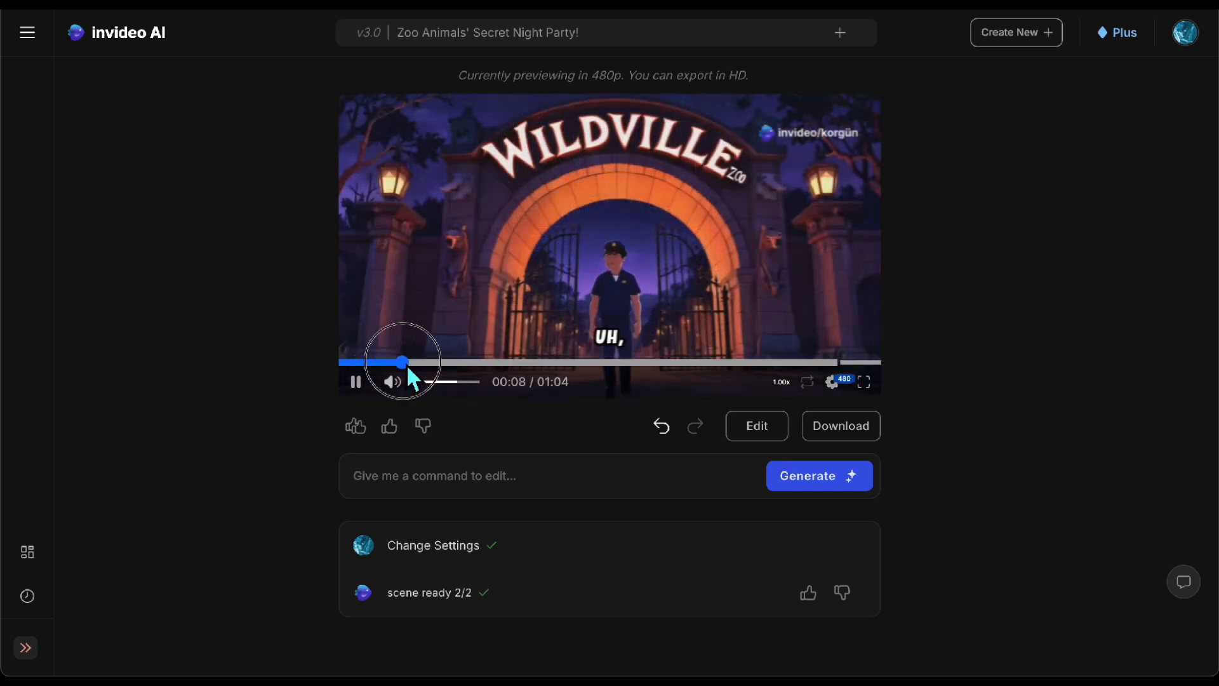
{"action": "left_click", "coordinate": [466, 364]}
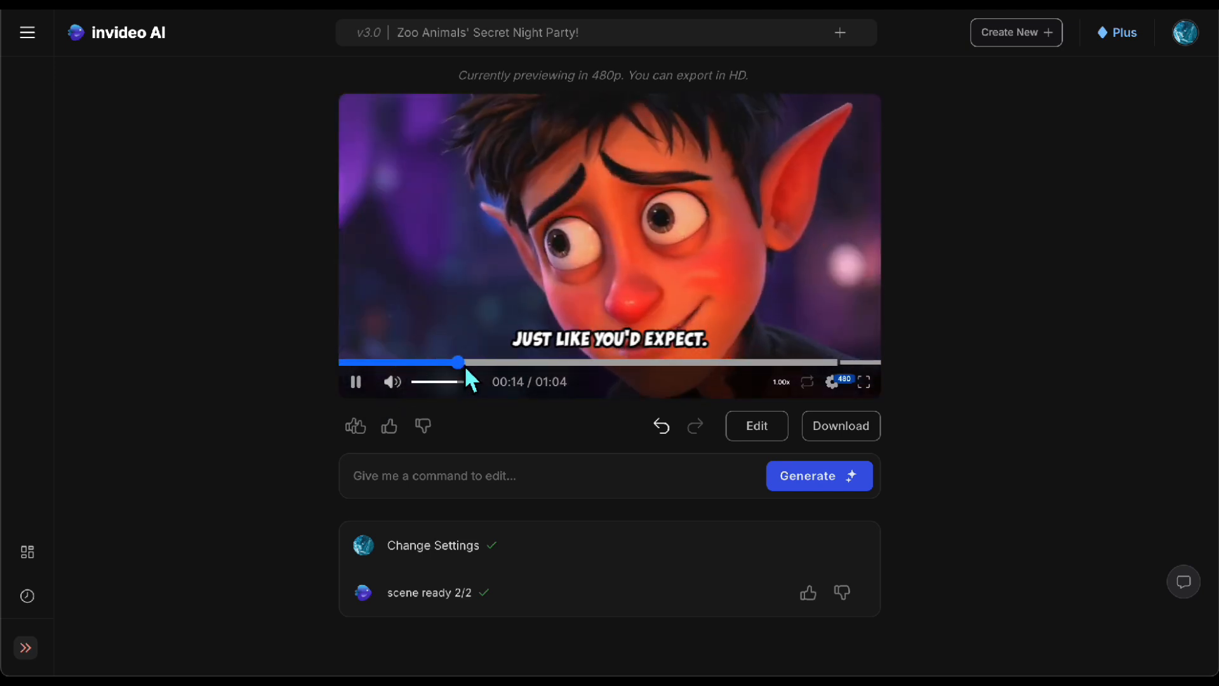
{"action": "left_click", "coordinate": [527, 362]}
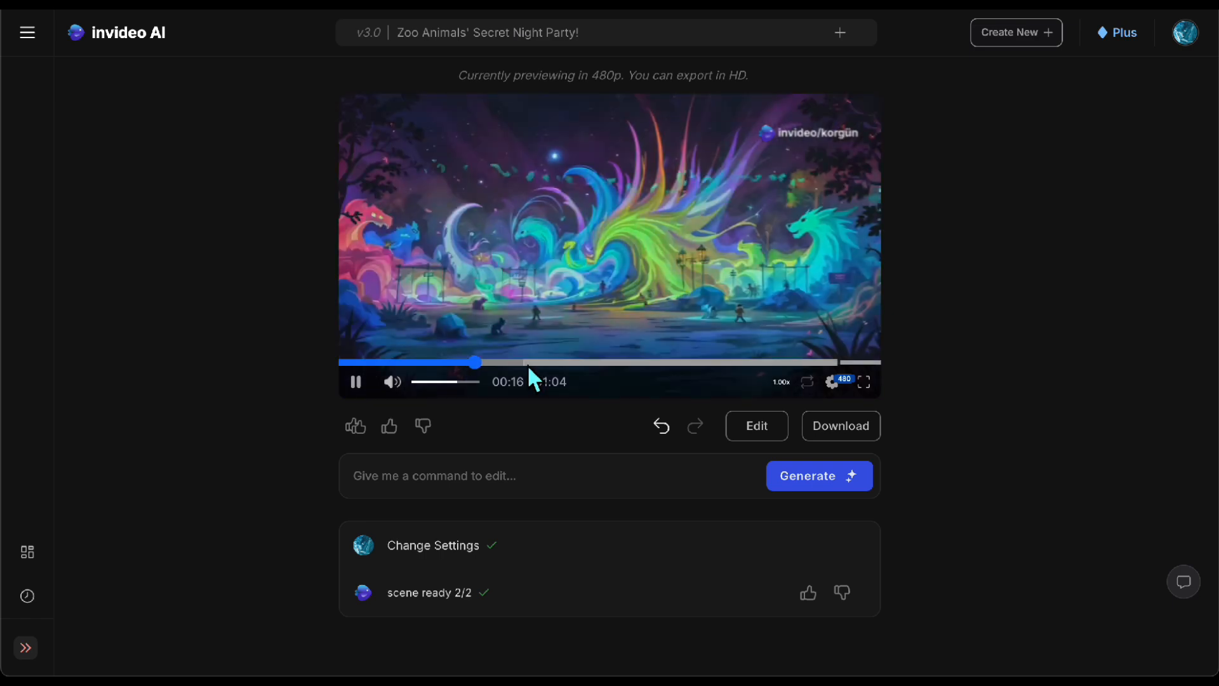
{"action": "left_click", "coordinate": [599, 363]}
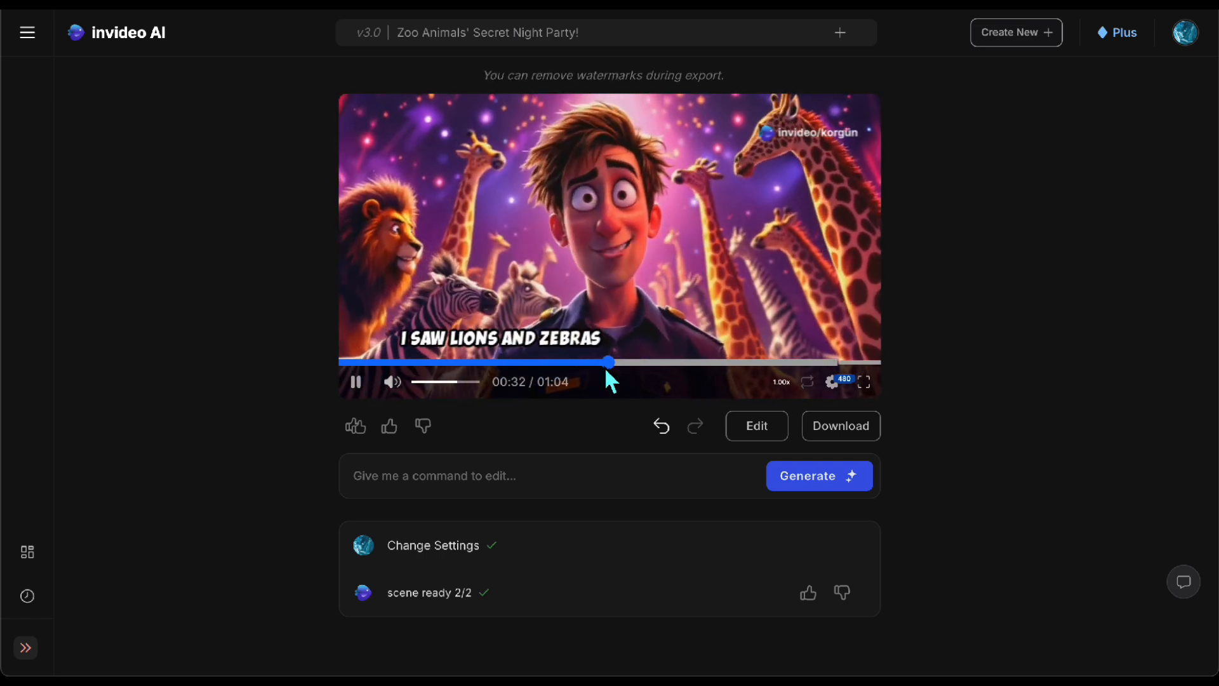
{"action": "left_click", "coordinate": [668, 365]}
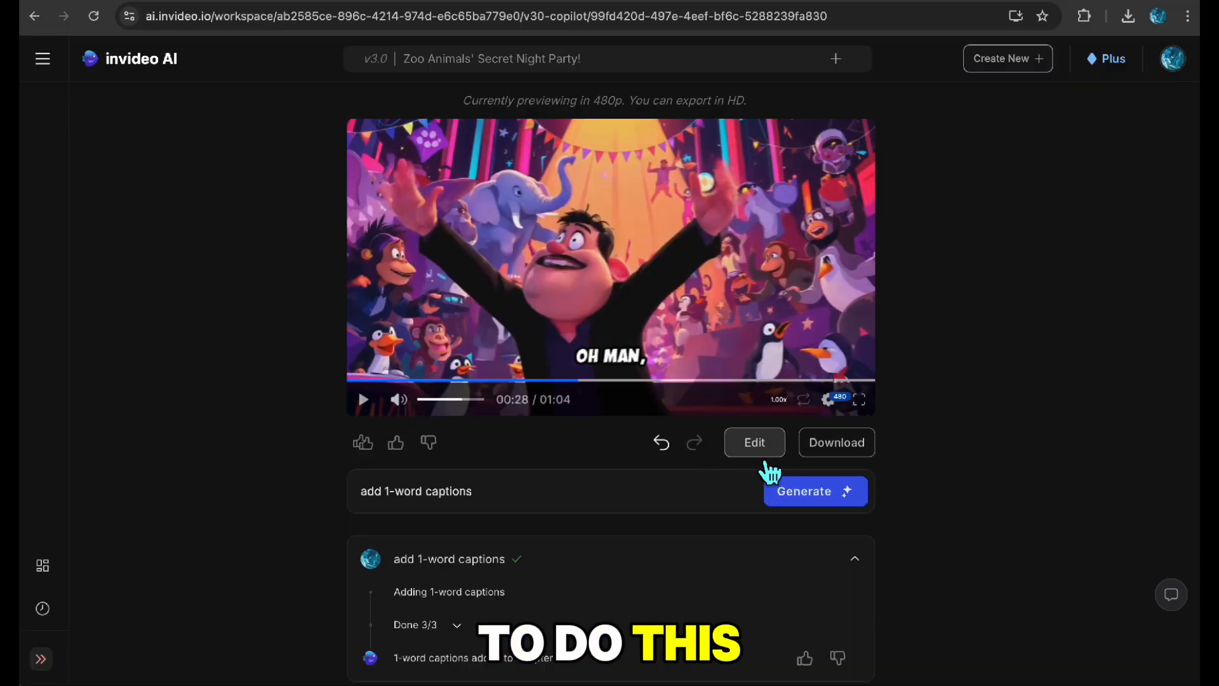
Try a new guard name and WildLife Zoo as the zoo's name in the script's introduction line, and discard the script changes
{"action": "left_click", "coordinate": [766, 454]}
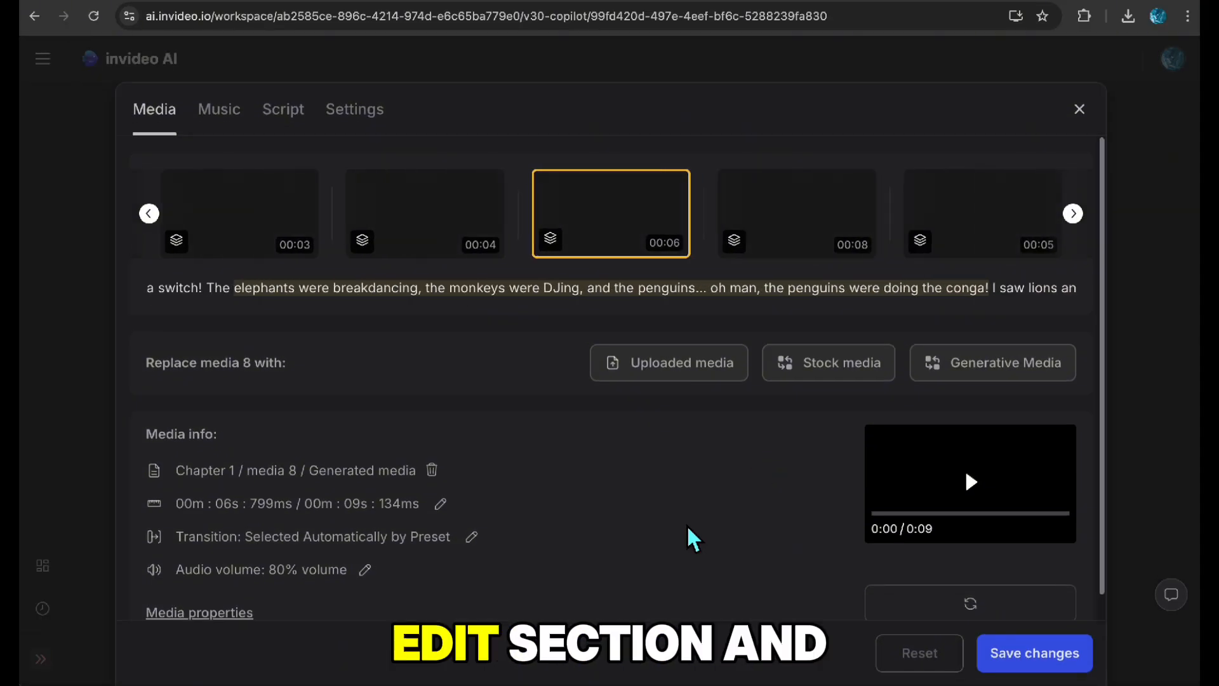
{"action": "left_click", "coordinate": [292, 112]}
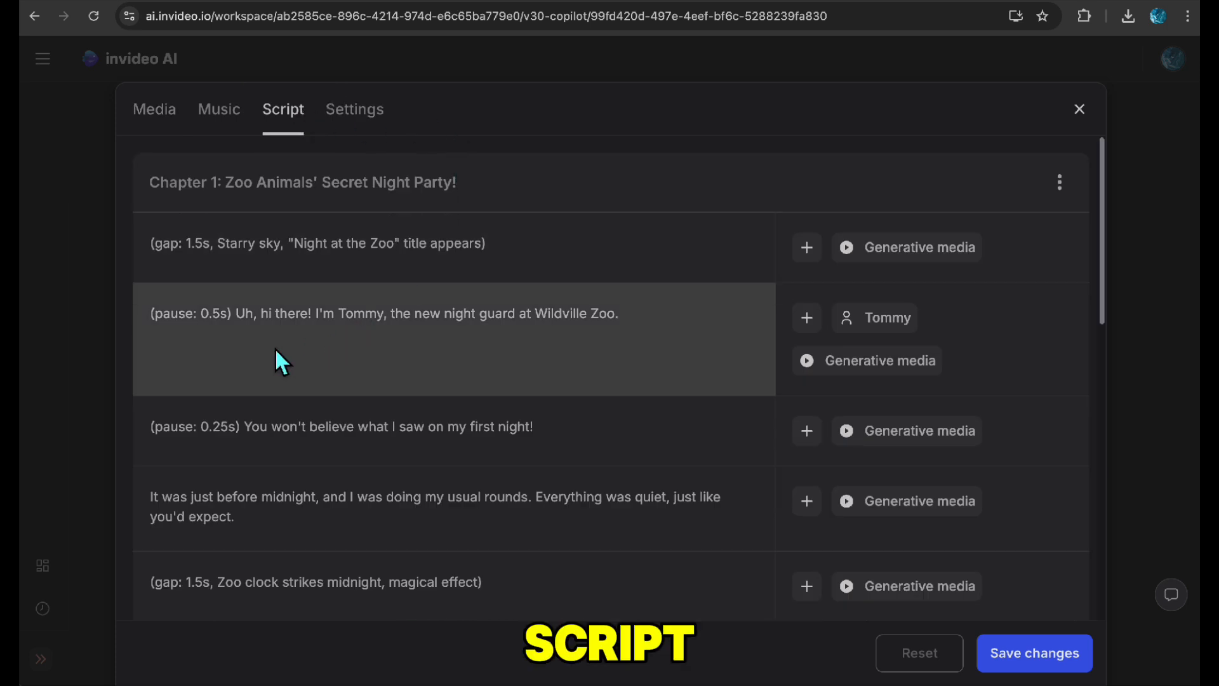
{"action": "scroll", "coordinate": [348, 462], "scroll_direction": "down", "scroll_amount": 3}
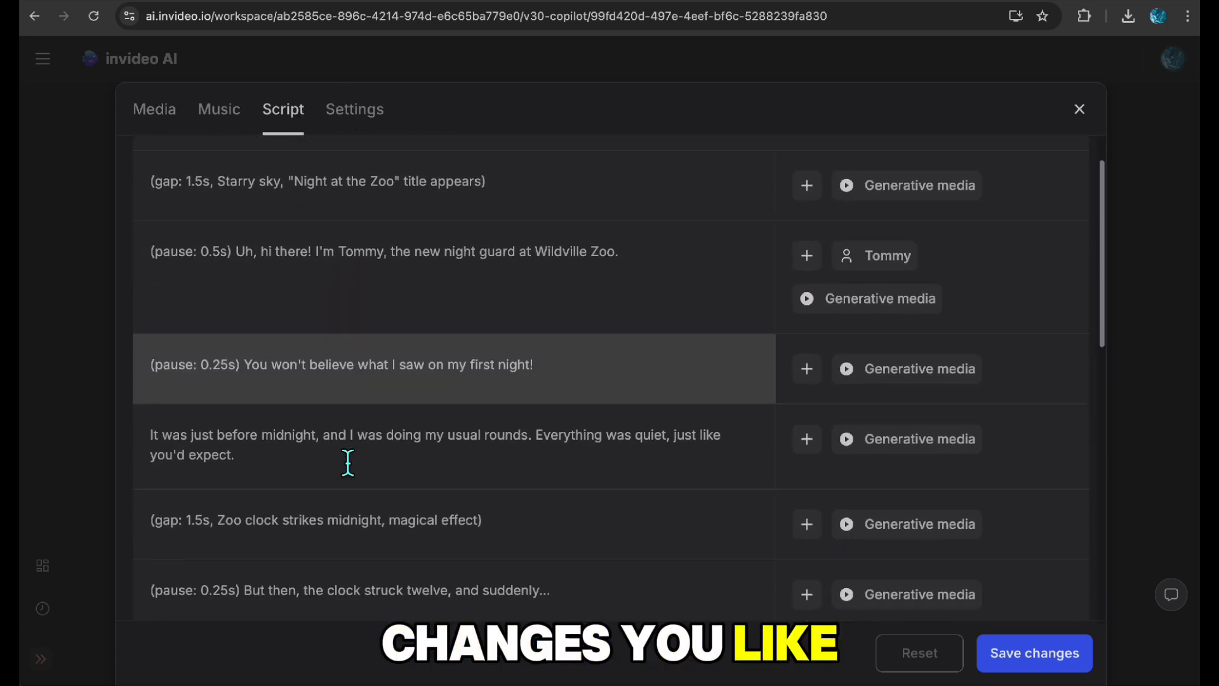
{"action": "scroll", "coordinate": [348, 461], "scroll_direction": "up", "scroll_amount": 2}
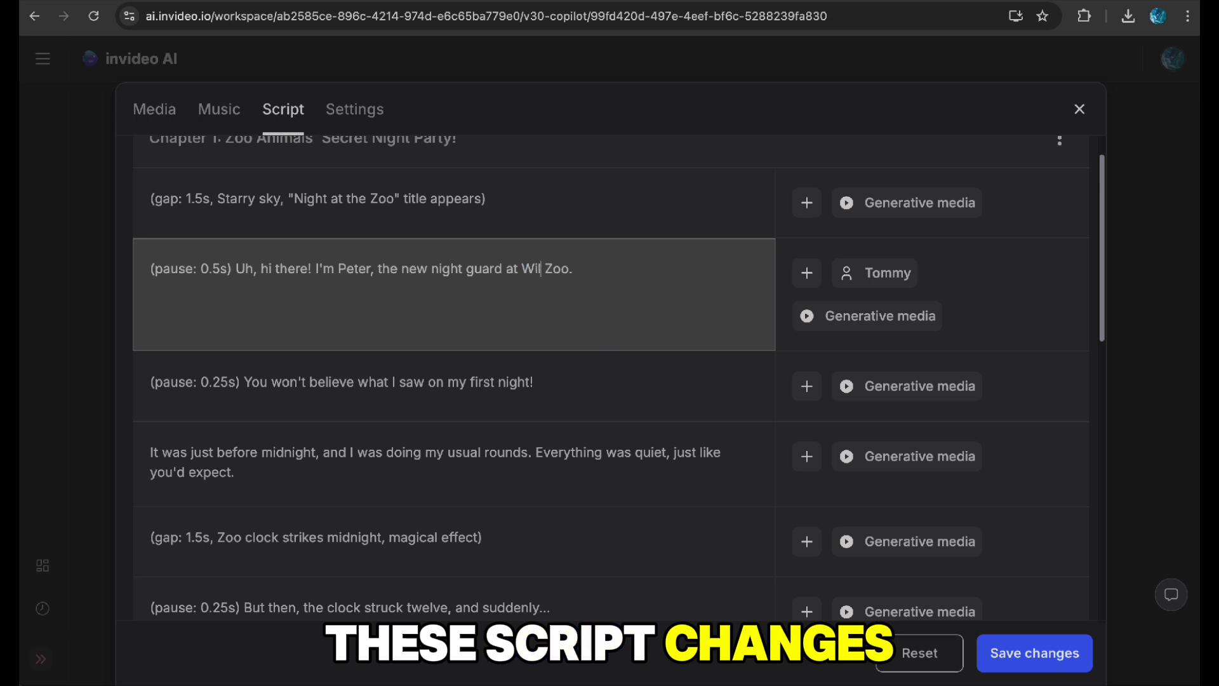
{"action": "type", "text": "dLife"}
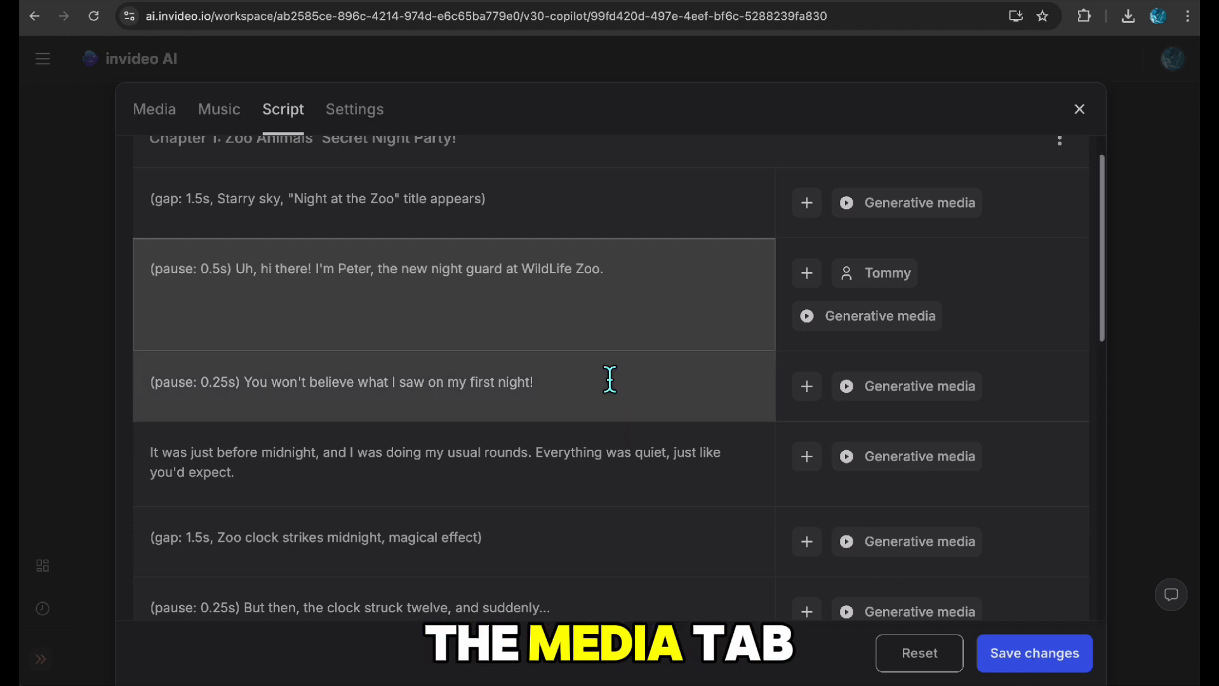
{"action": "left_click", "coordinate": [162, 129]}
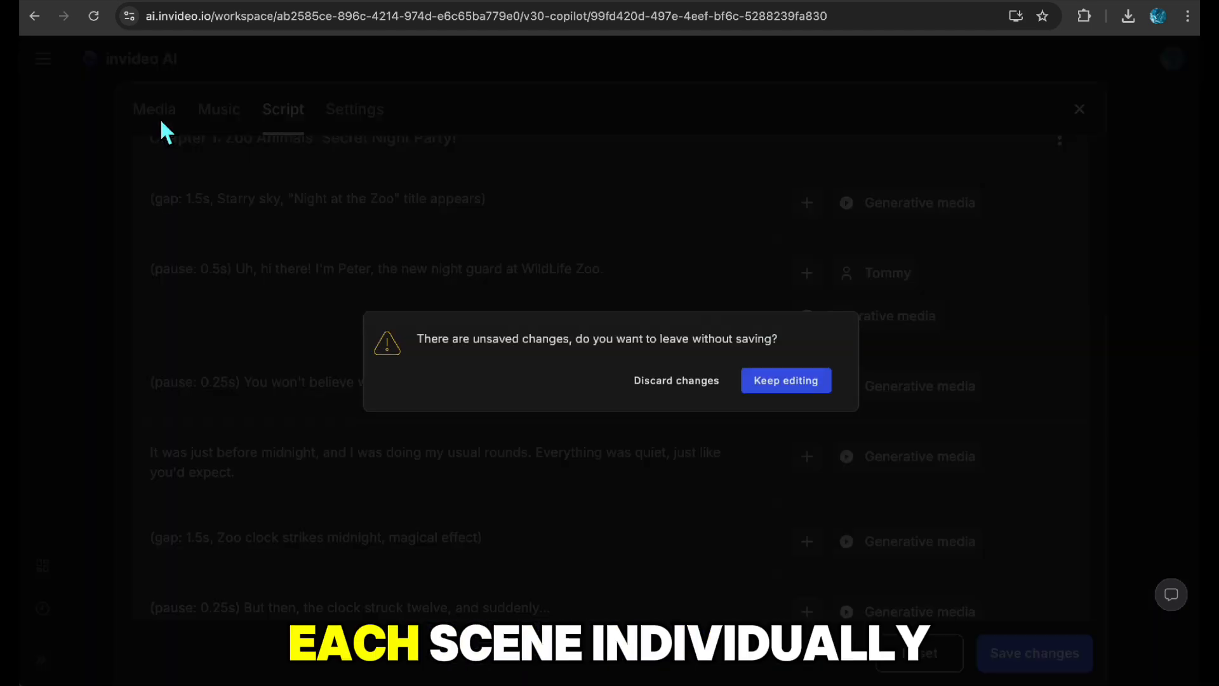
{"action": "left_click", "coordinate": [722, 389]}
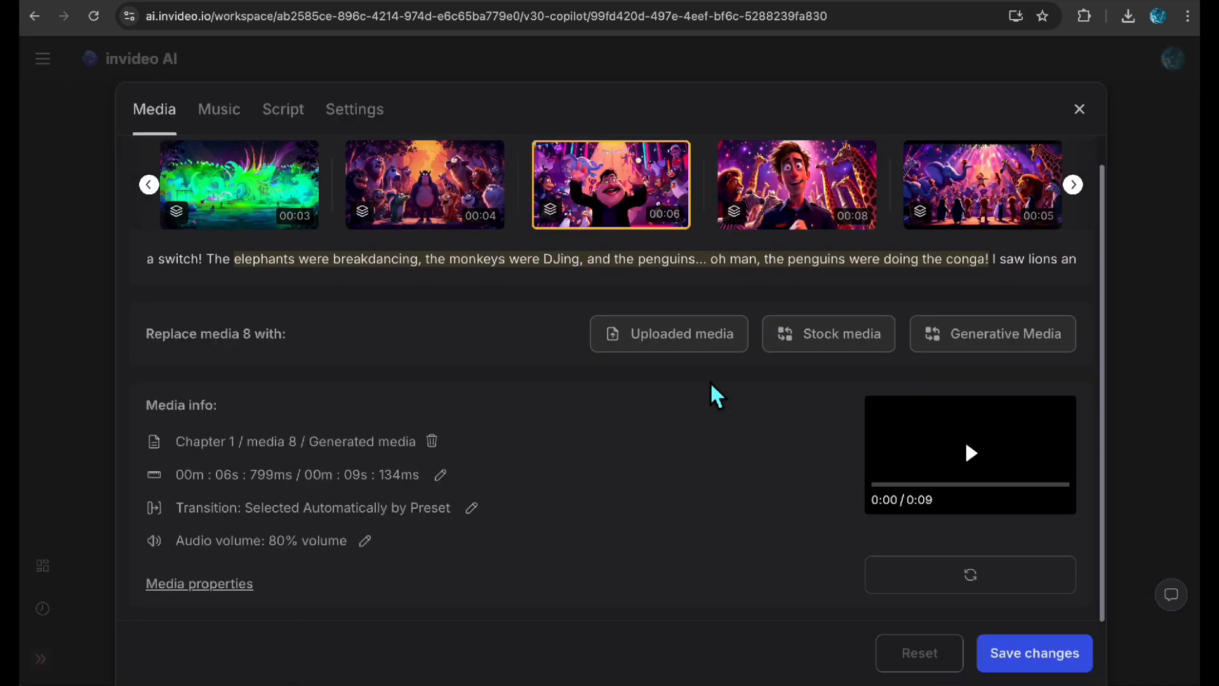
Select the midnight clock scene and browse the stock media offered as its replacement
{"action": "left_click", "coordinate": [304, 229]}
{"action": "left_click", "coordinate": [469, 200]}
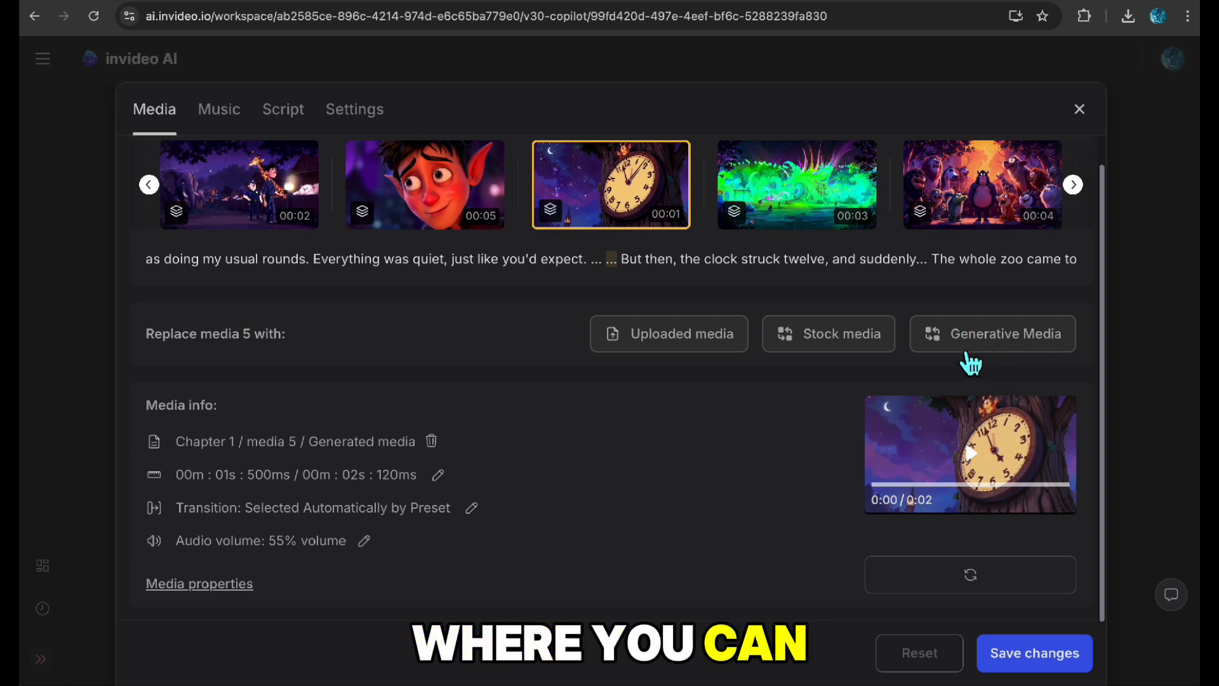
{"action": "left_click", "coordinate": [842, 347]}
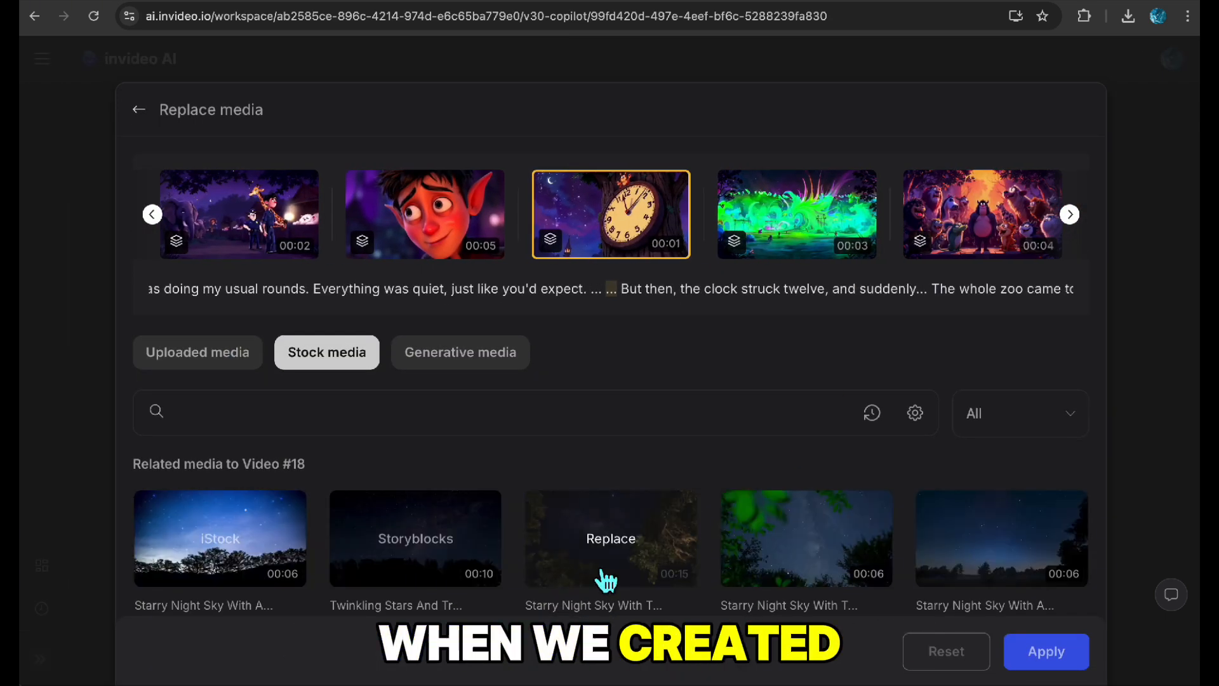
{"action": "scroll", "coordinate": [804, 545], "scroll_direction": "down", "scroll_amount": 3}
{"action": "scroll", "coordinate": [825, 543], "scroll_direction": "up", "scroll_amount": 3}
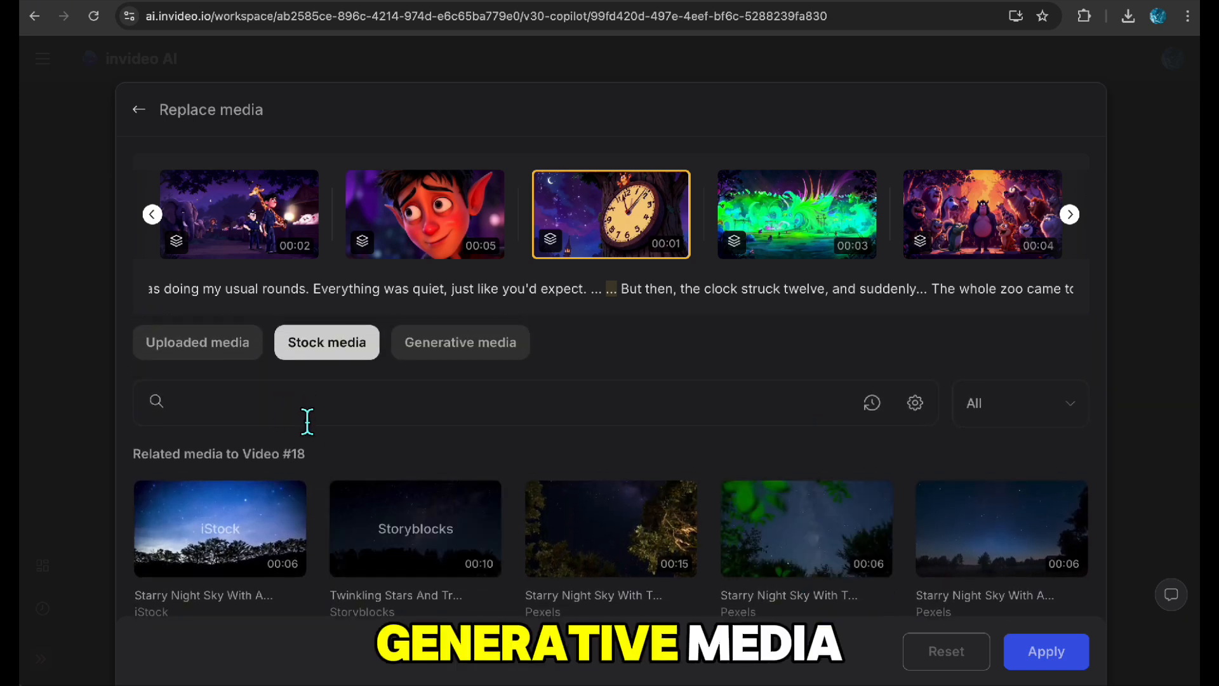
Examine the generative media replacement options for the clock scene, including the new clip form, and return to the scene overview
{"action": "left_click", "coordinate": [453, 360]}
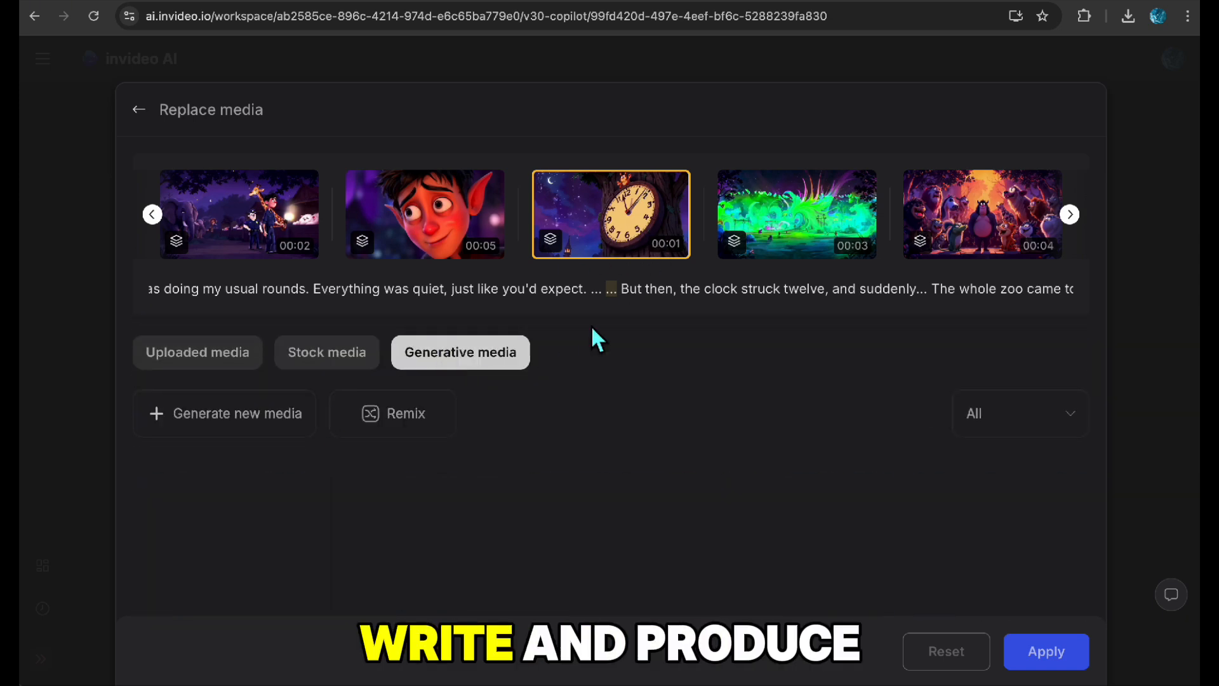
{"action": "left_click", "coordinate": [291, 414]}
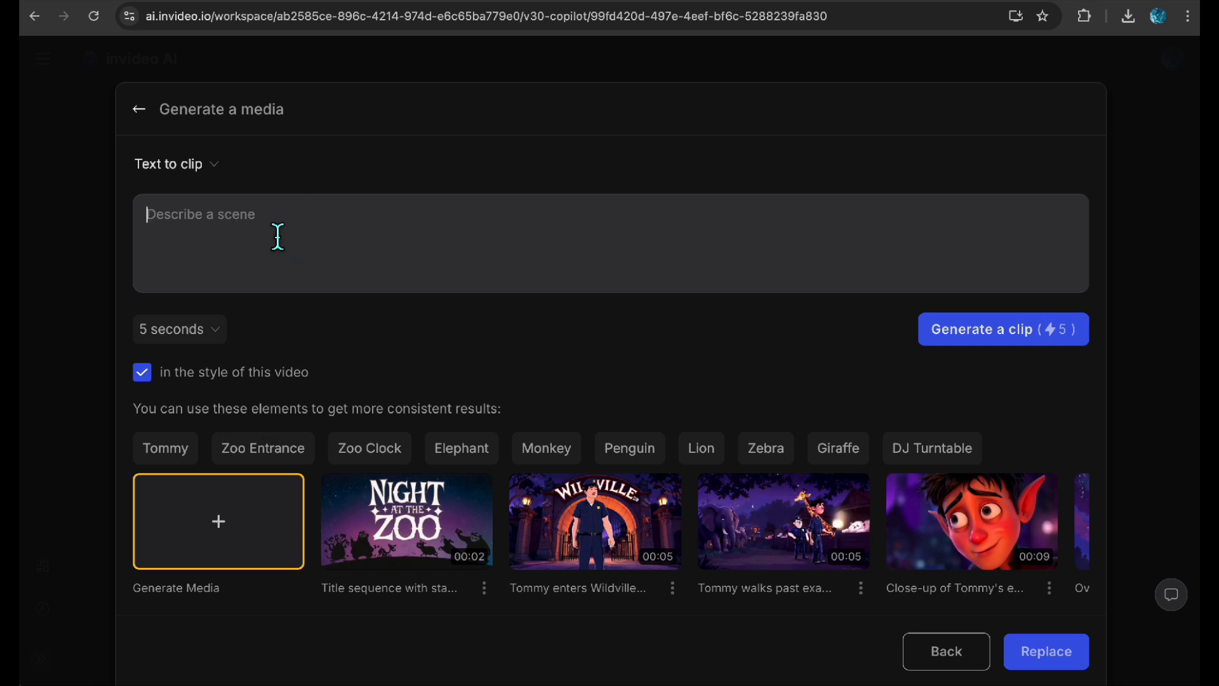
{"action": "left_click", "coordinate": [148, 117]}
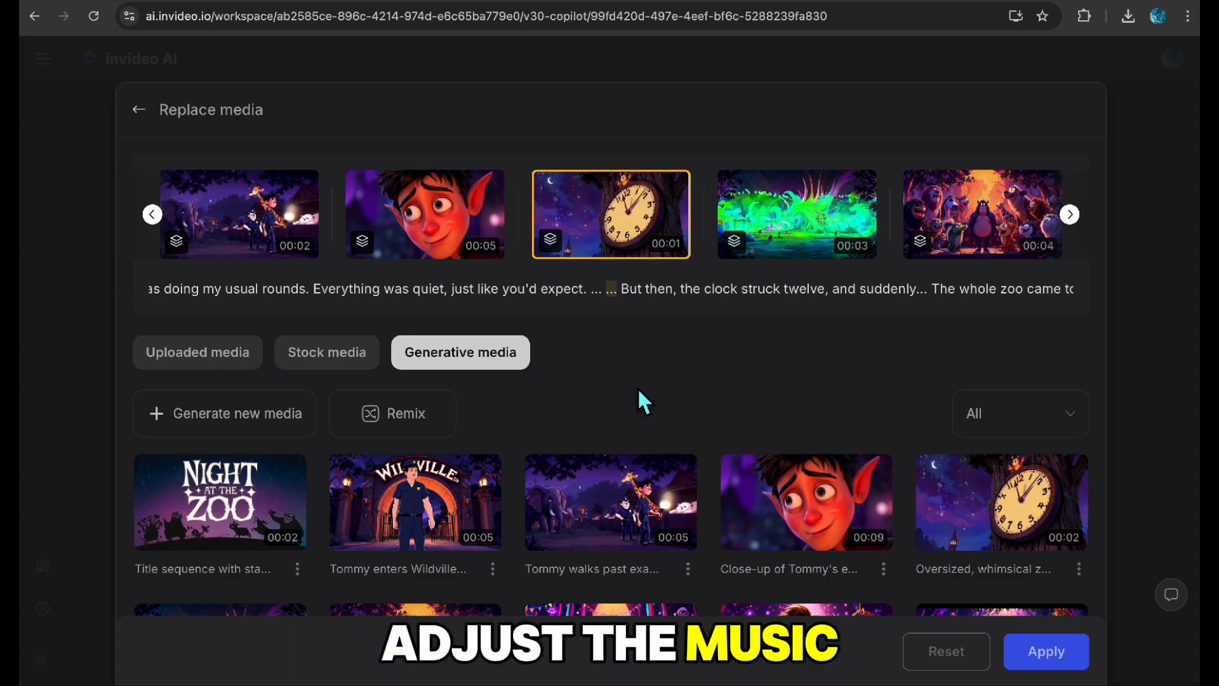
{"action": "left_click", "coordinate": [138, 109]}
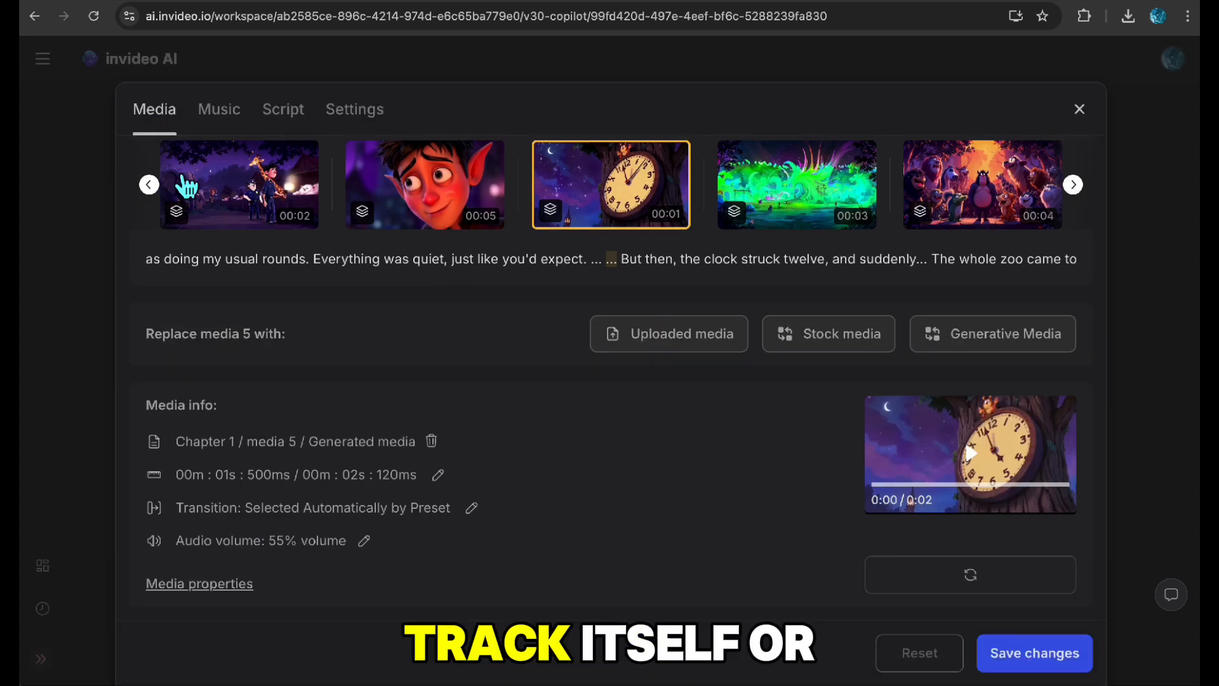
Open the video's music settings to examine the options for its background track
{"action": "left_click", "coordinate": [222, 112]}
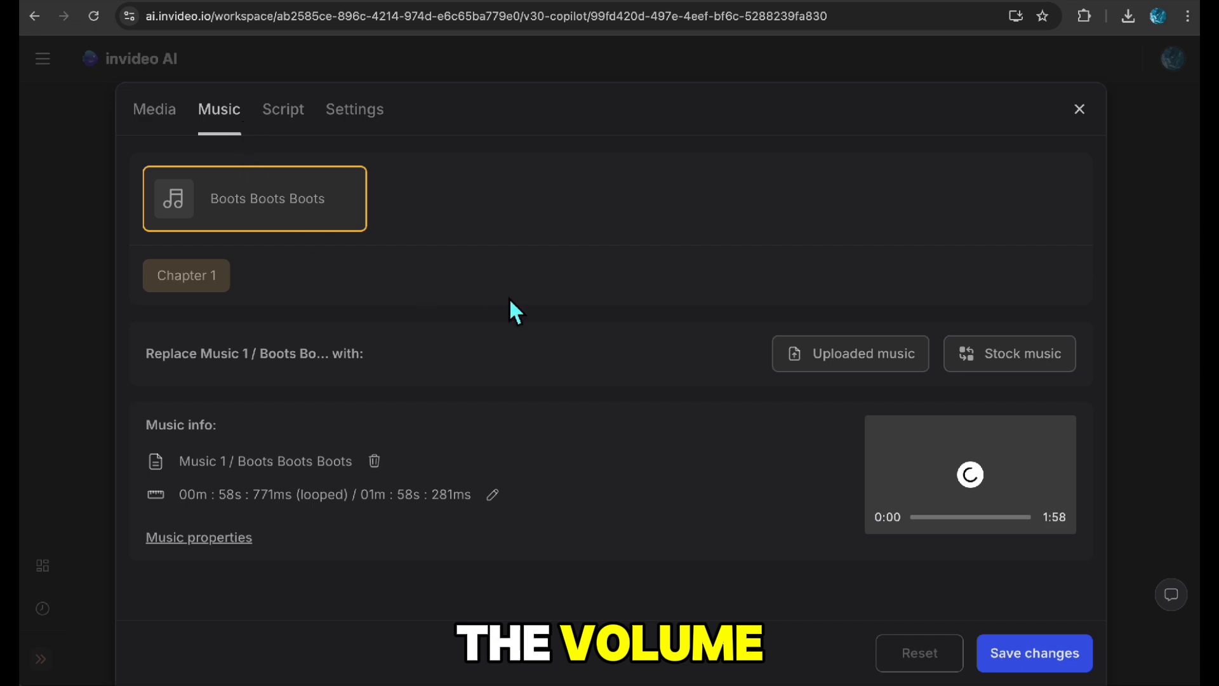